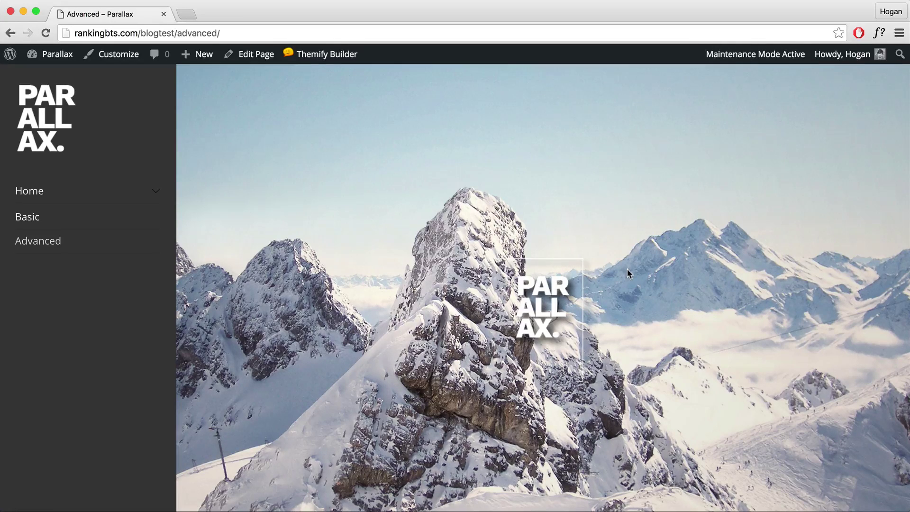
Step: Examine the finished Advanced page from its parallax mountain header down to the numbered layer breakdown
scroll(627, 268, down, 5)
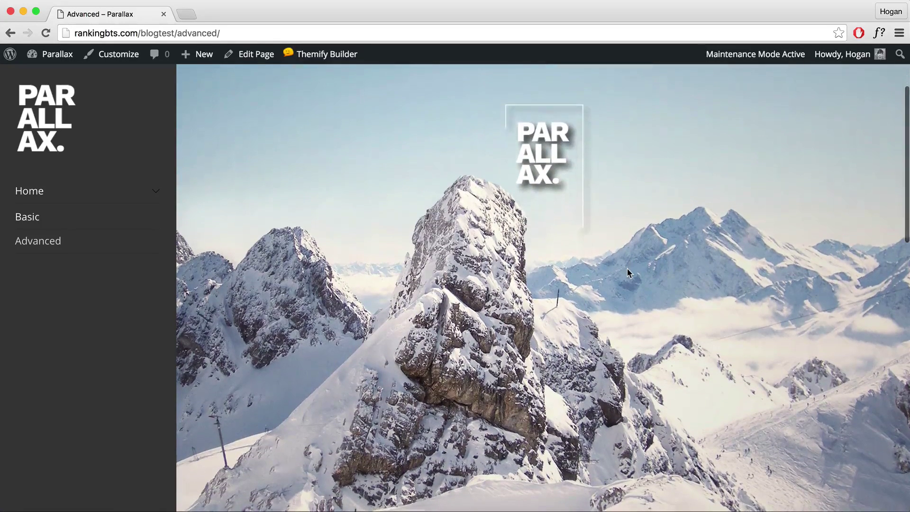
scroll(627, 268, down, 3)
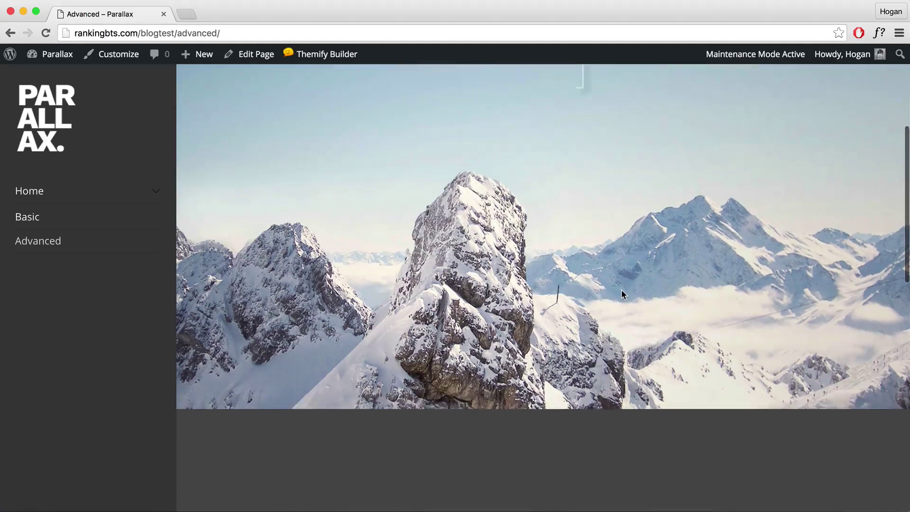
scroll(621, 292, down, 2)
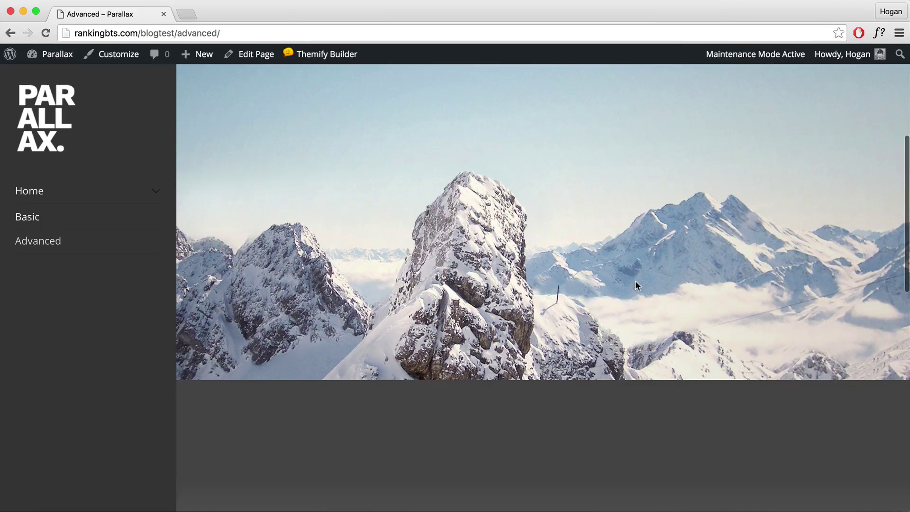
scroll(635, 281, down, 4)
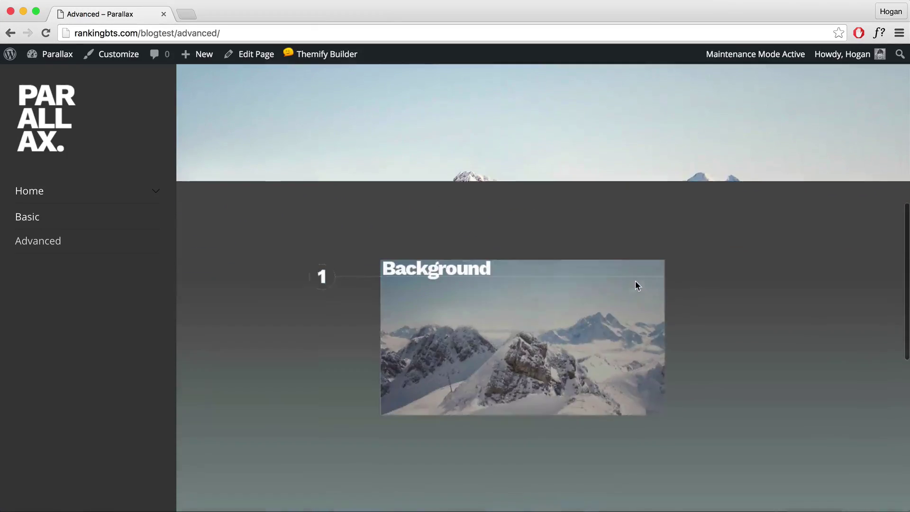
scroll(636, 282, down, 2)
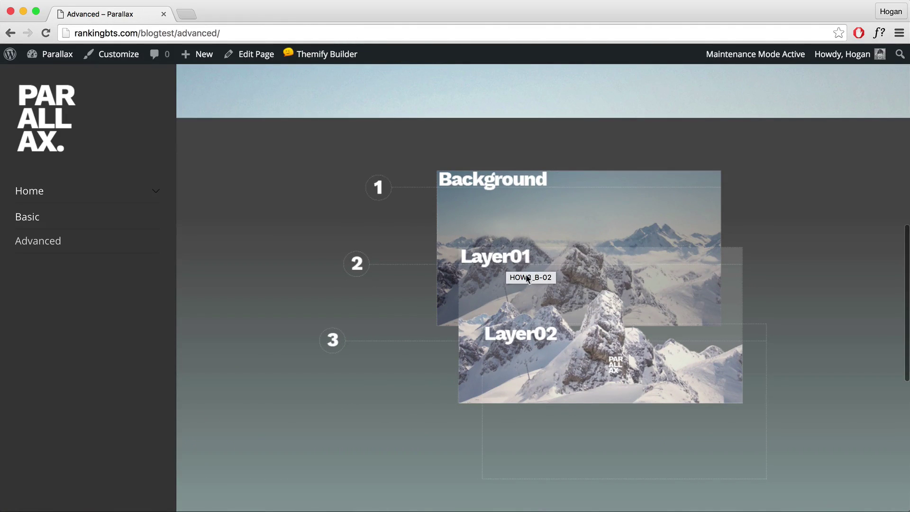
scroll(582, 293, down, 2)
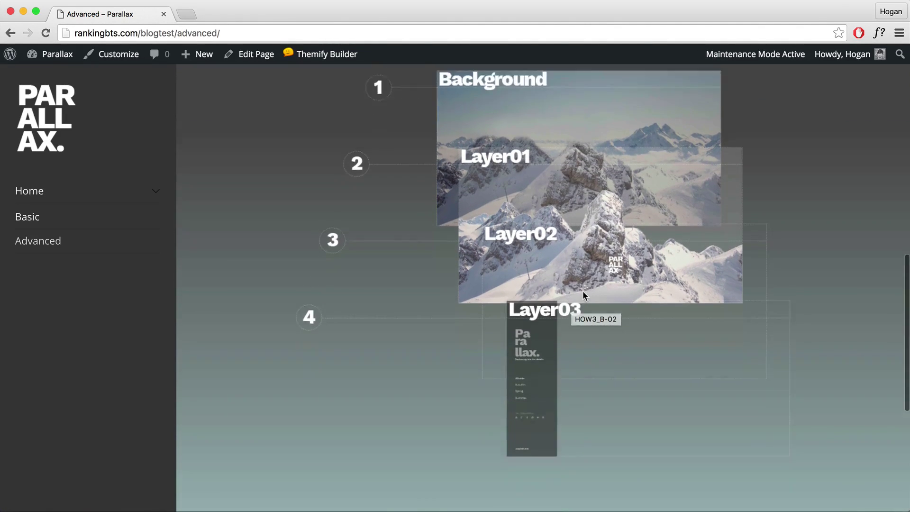
scroll(582, 294, down, 3)
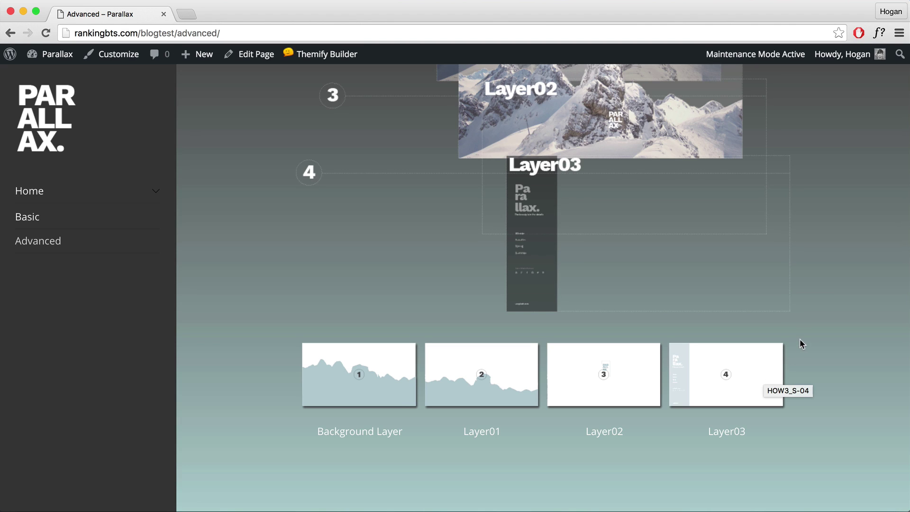
scroll(800, 339, up, 10)
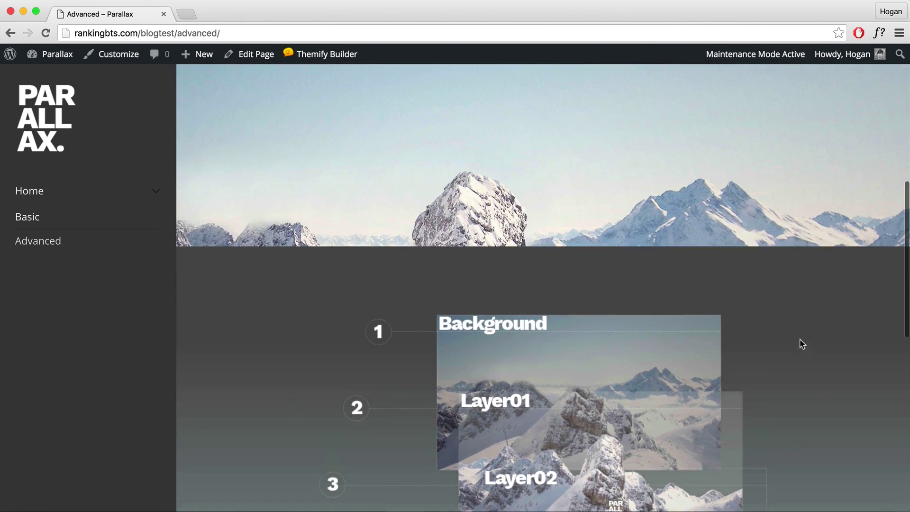
scroll(801, 342, up, 10)
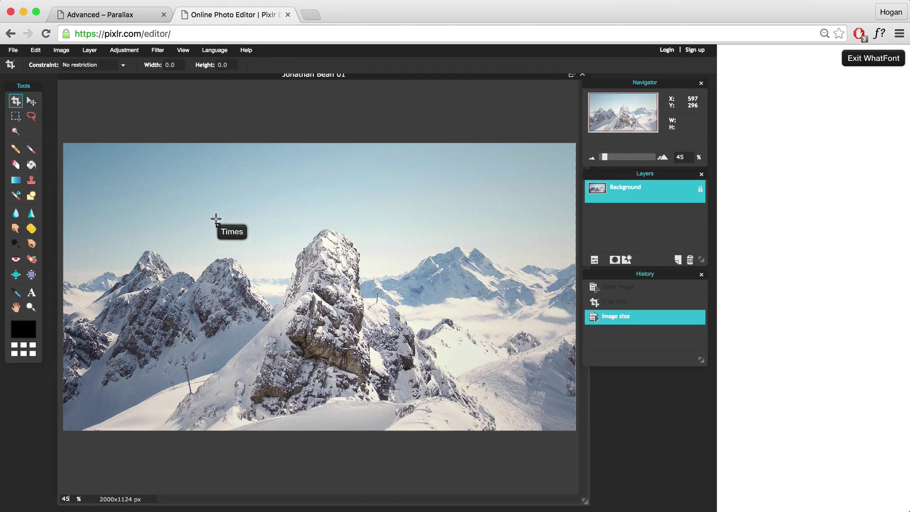
Step: Select the sky and distant mountains with the polygonal Lasso, tracing the foreground ridge and closing around the upper image edges
click(31, 116)
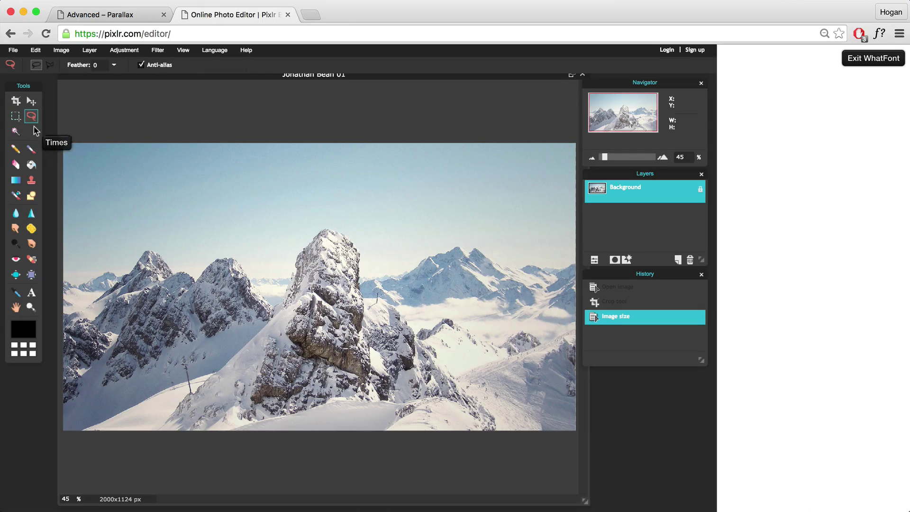
click(49, 67)
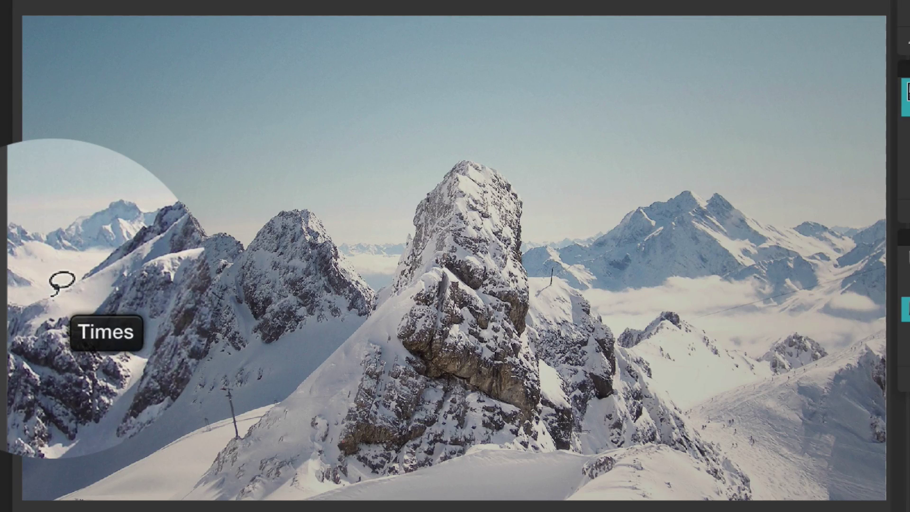
mouse_move(52, 295)
mouse_down()
mouse_move(138, 230)
mouse_move(126, 220)
mouse_move(158, 189)
mouse_move(195, 203)
mouse_move(204, 231)
mouse_up()
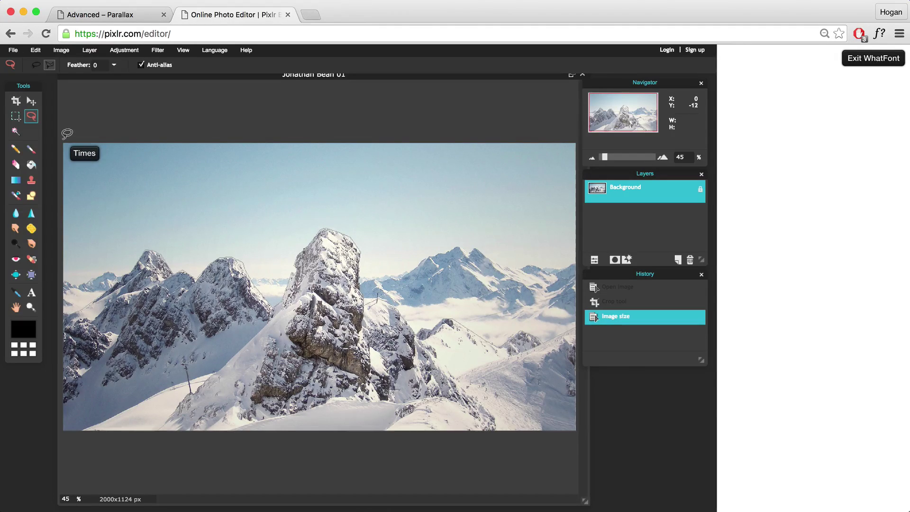
drag(67, 133, 73, 303)
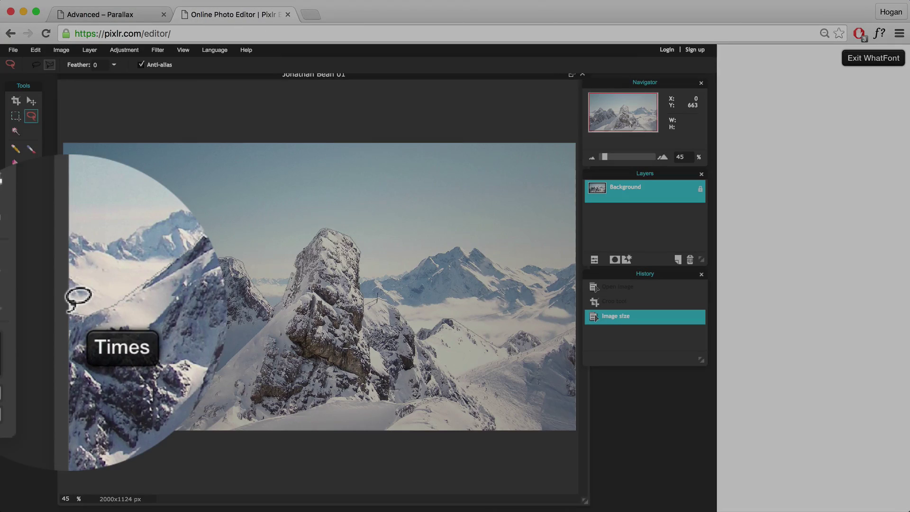
drag(73, 304, 67, 307)
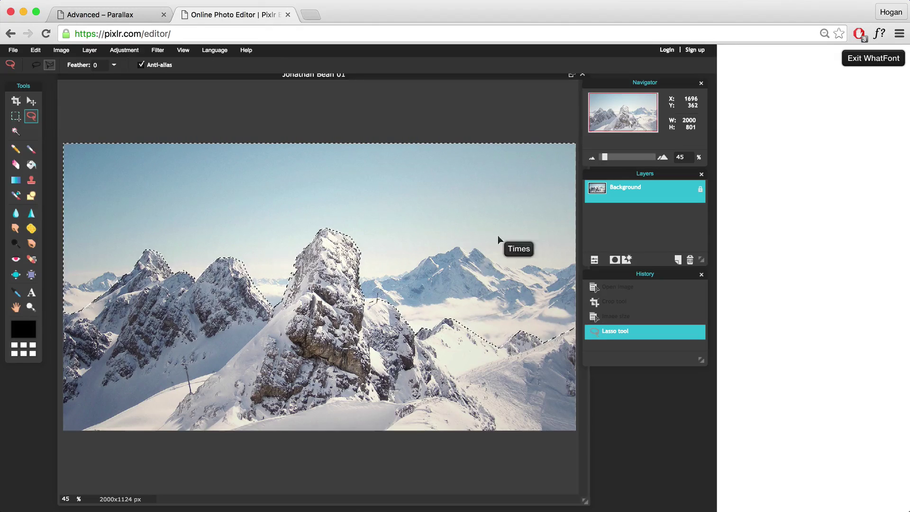
Step: Unlock the Background layer and clear the selected sky area to transparency
click(700, 191)
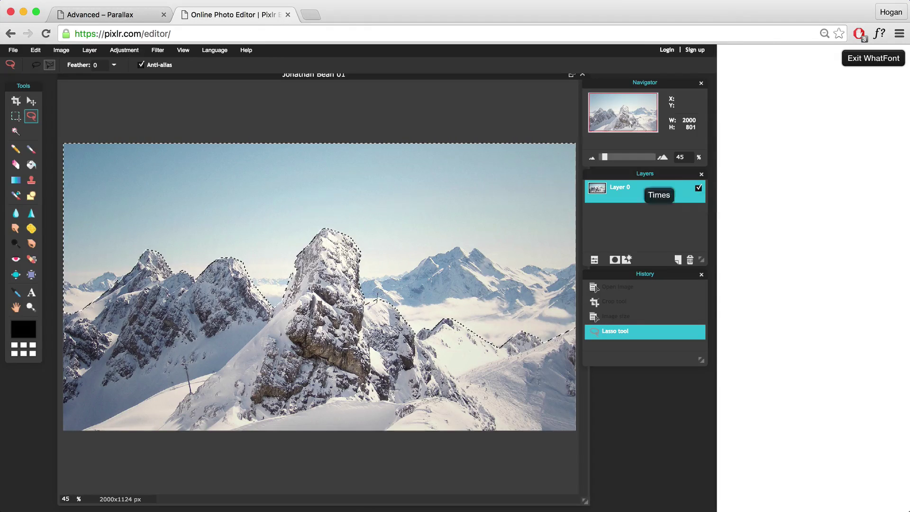
key(Delete)
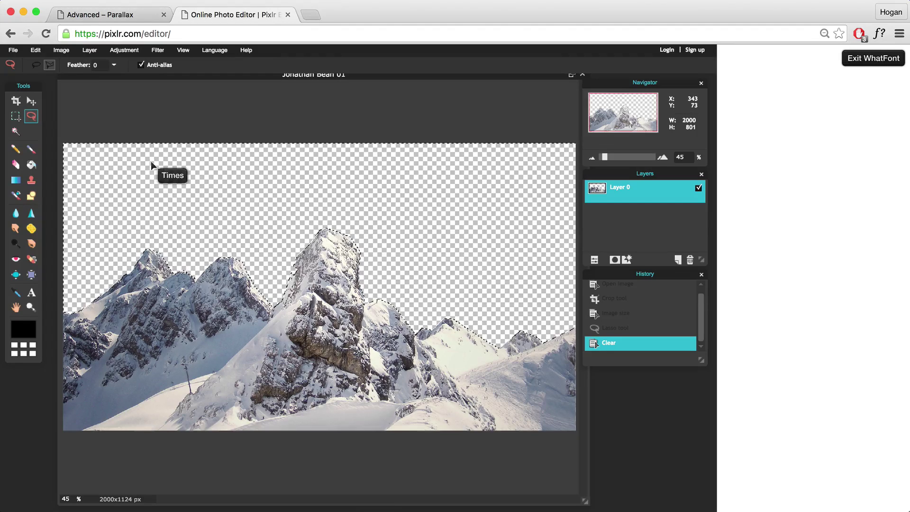
click(13, 50)
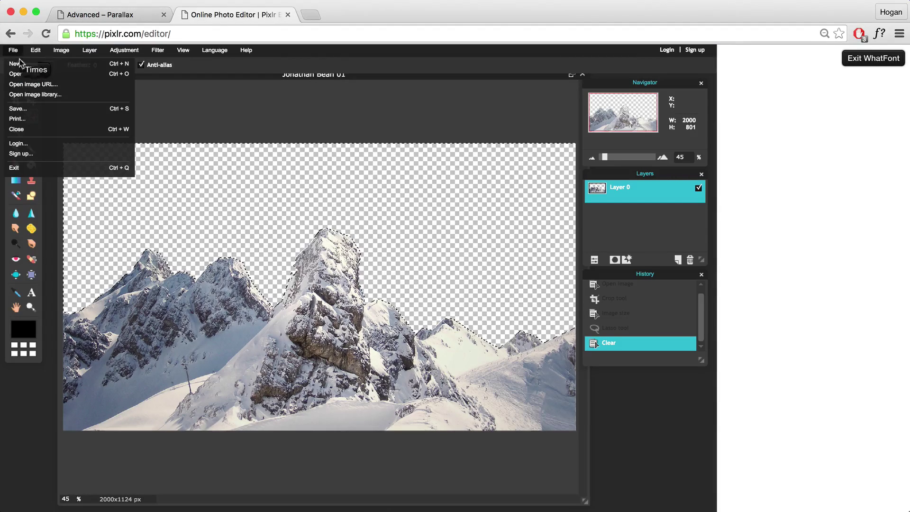
click(21, 108)
click(438, 243)
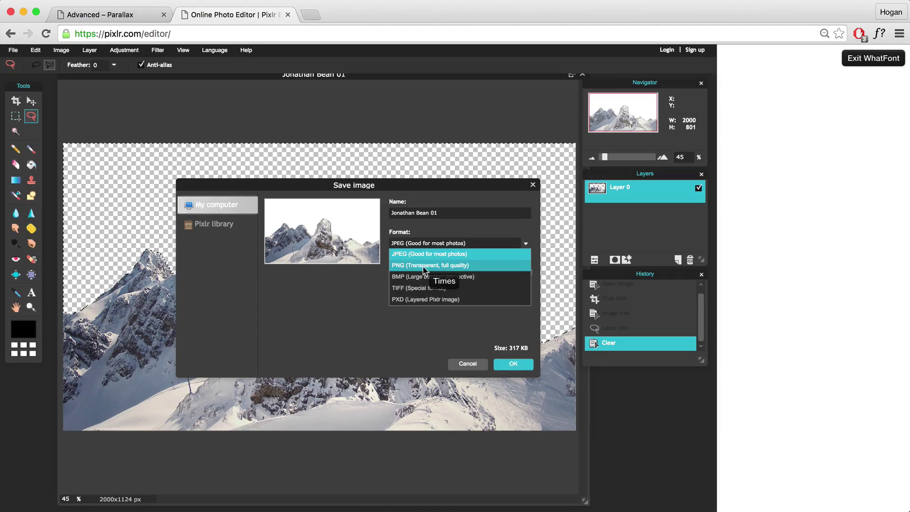
click(414, 266)
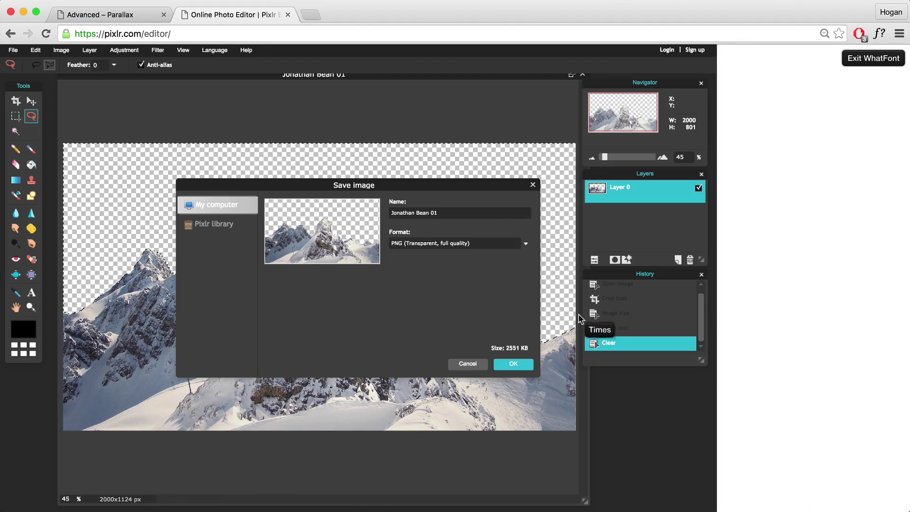
click(468, 364)
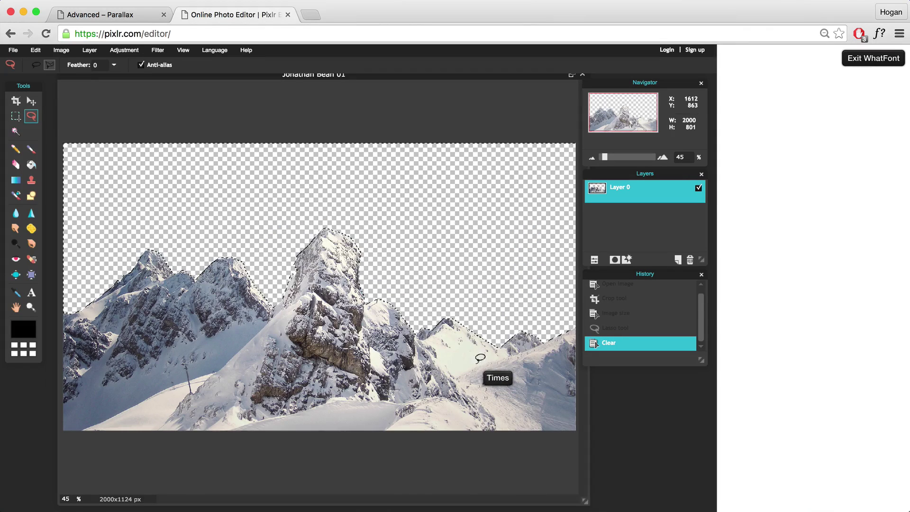
Step: Switch to the Advanced page in WordPress and set the empty Themify Builder row's width to Fullwidth
click(126, 18)
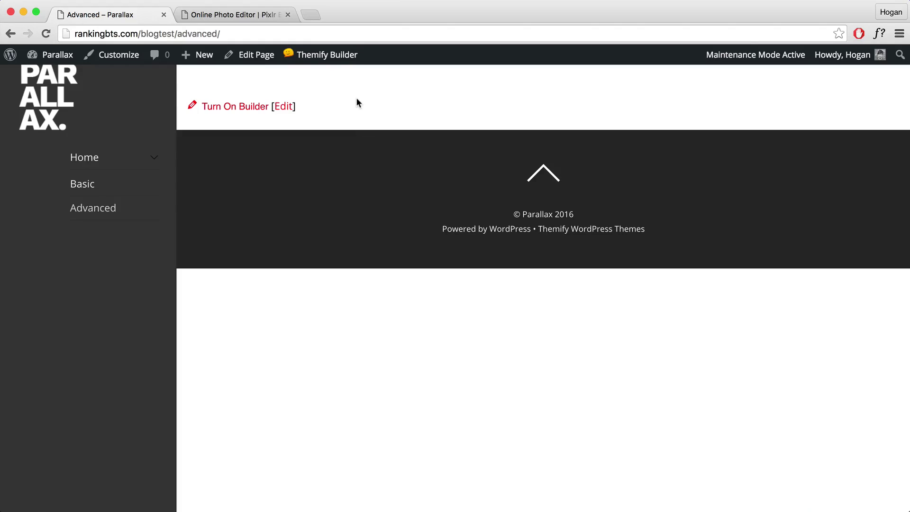
mouse_move(336, 65)
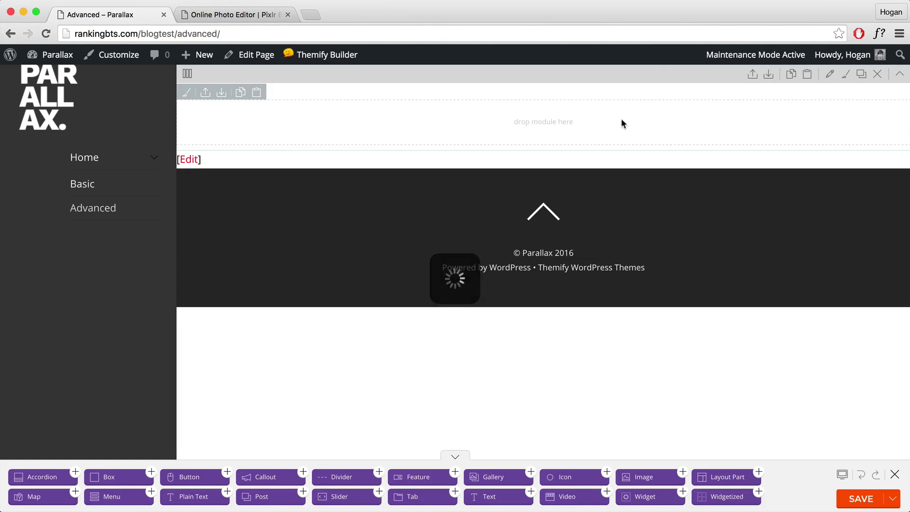
click(830, 75)
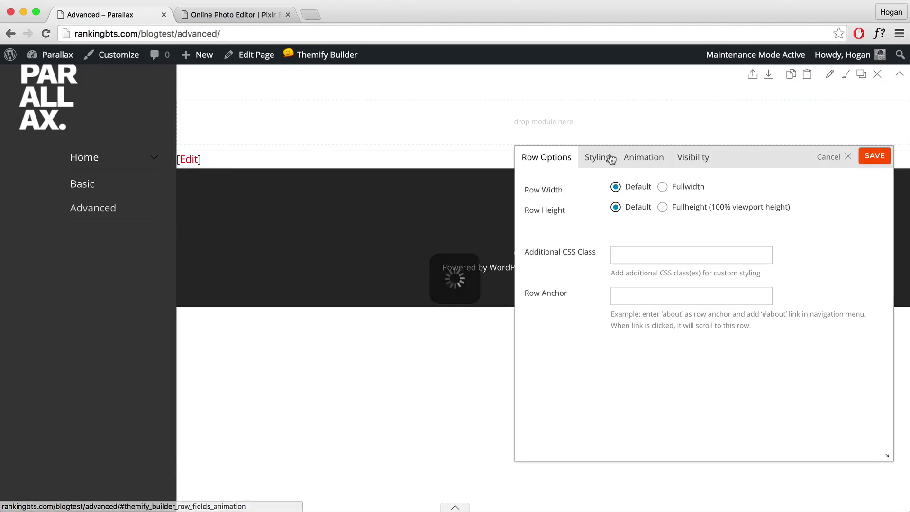
drag(568, 190, 522, 189)
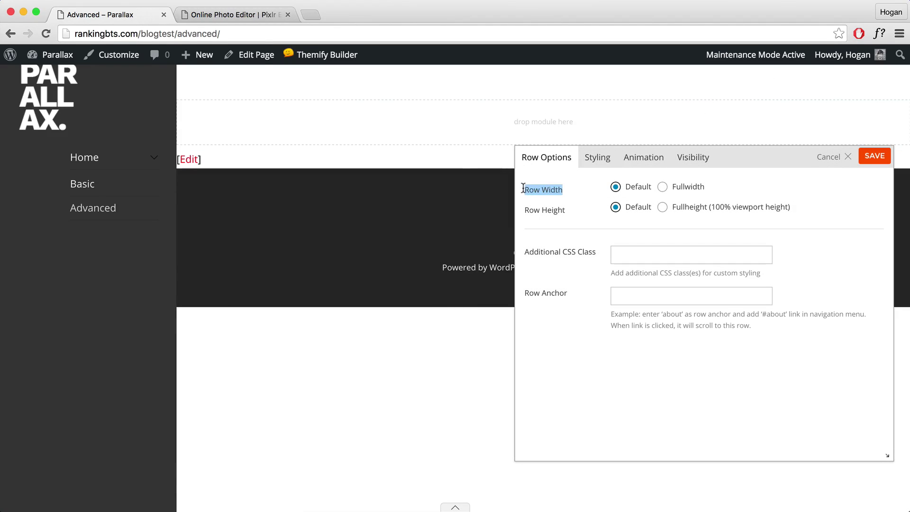
click(664, 188)
Step: Set the row's background image to BG01.jpg from the media library
click(601, 165)
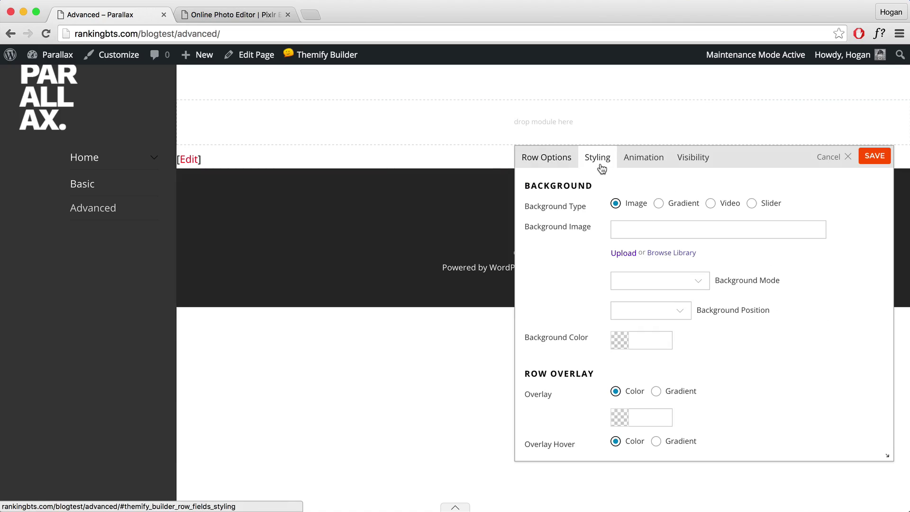
click(648, 231)
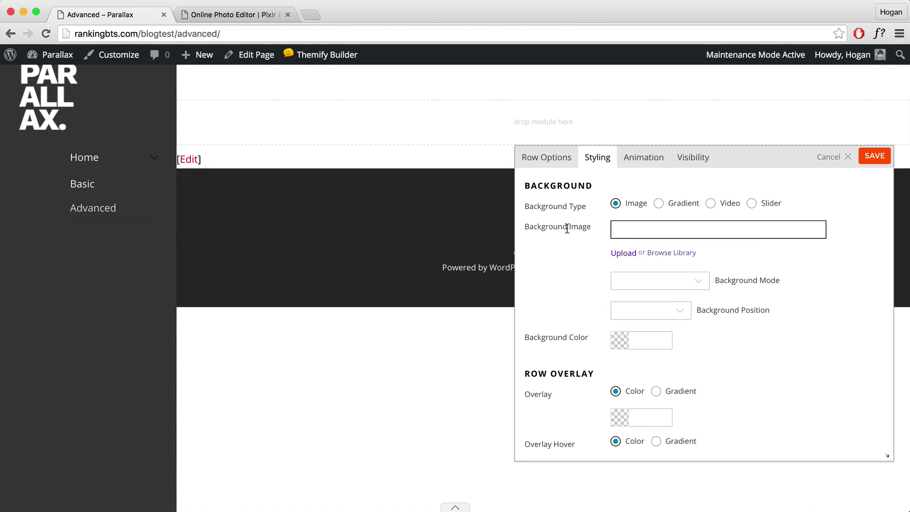
click(665, 253)
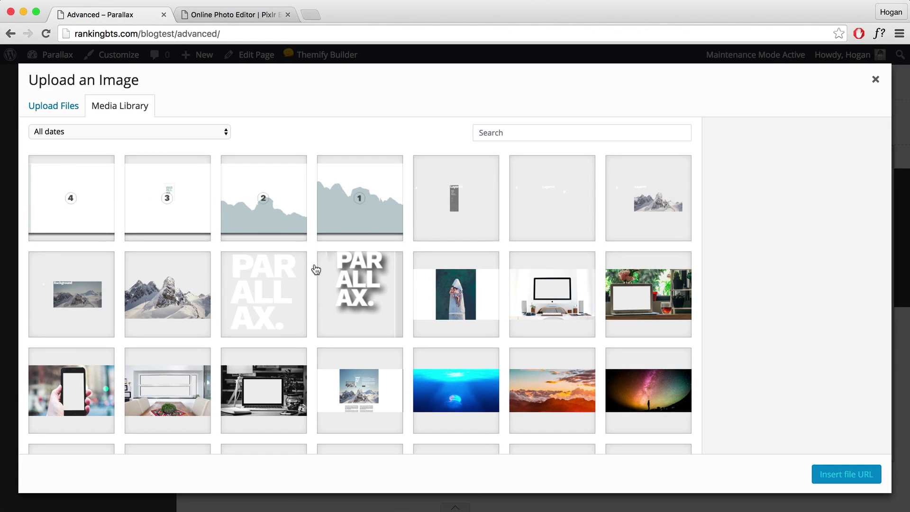
scroll(314, 267, down, 5)
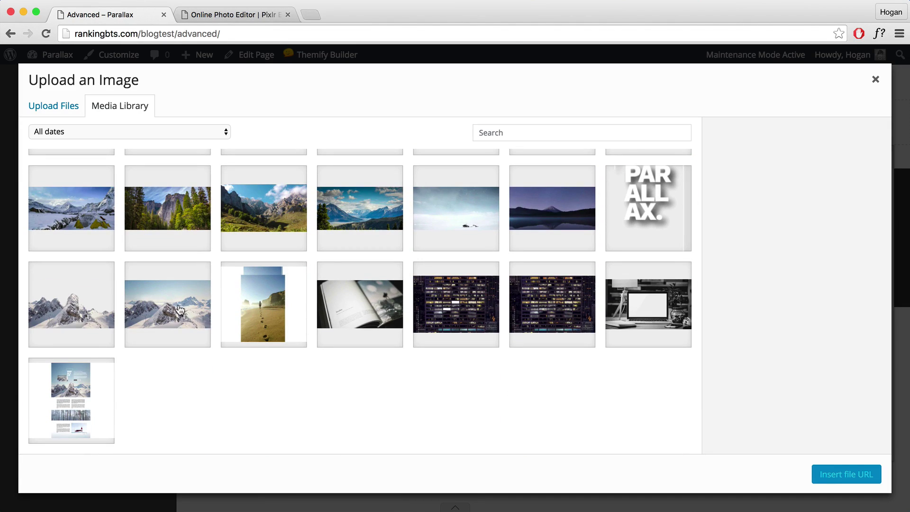
click(200, 305)
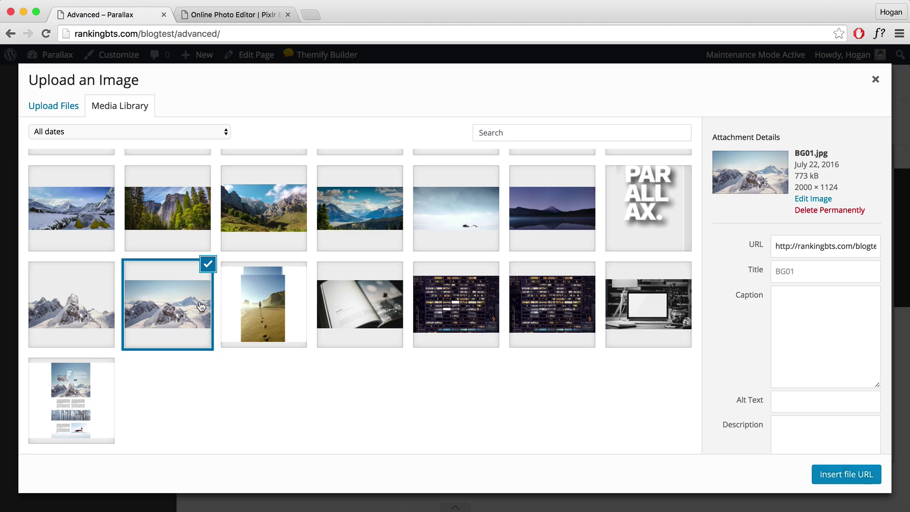
click(840, 479)
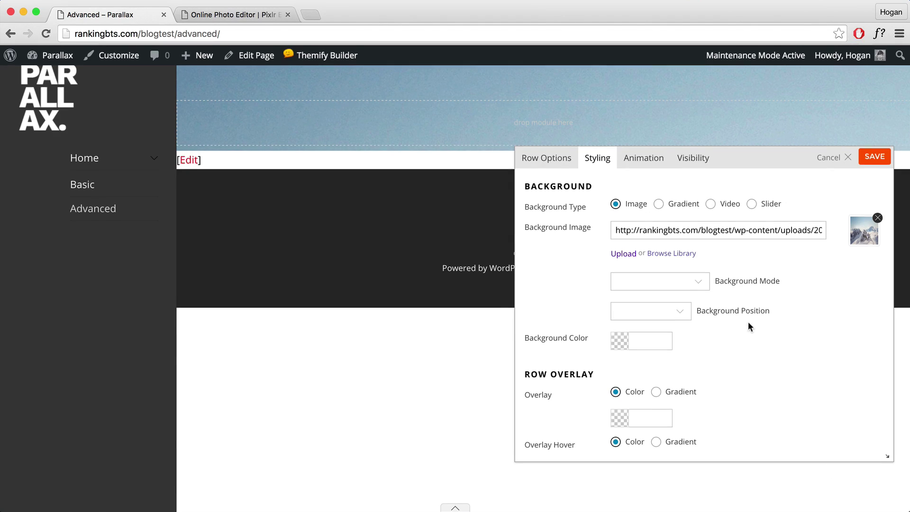
Step: Set the row's background mode to Parallax Scrolling with position Right top, and save the row settings
click(694, 284)
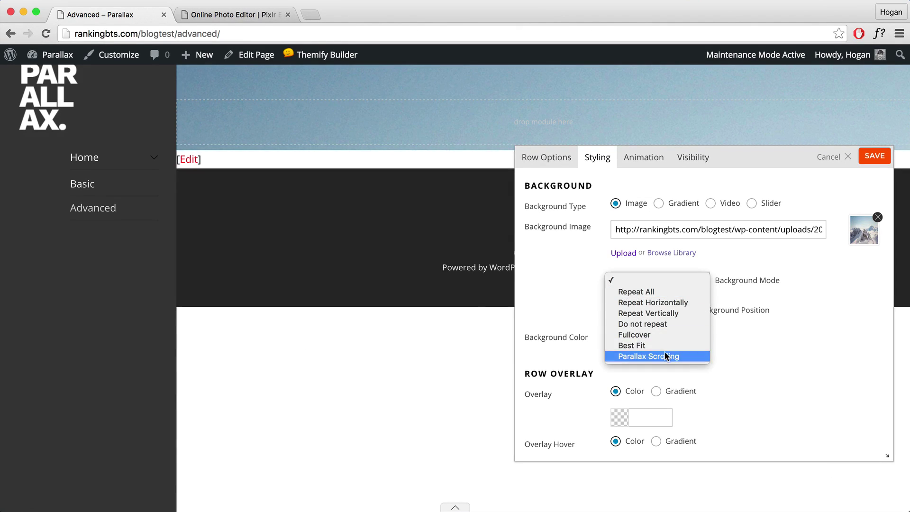
click(665, 355)
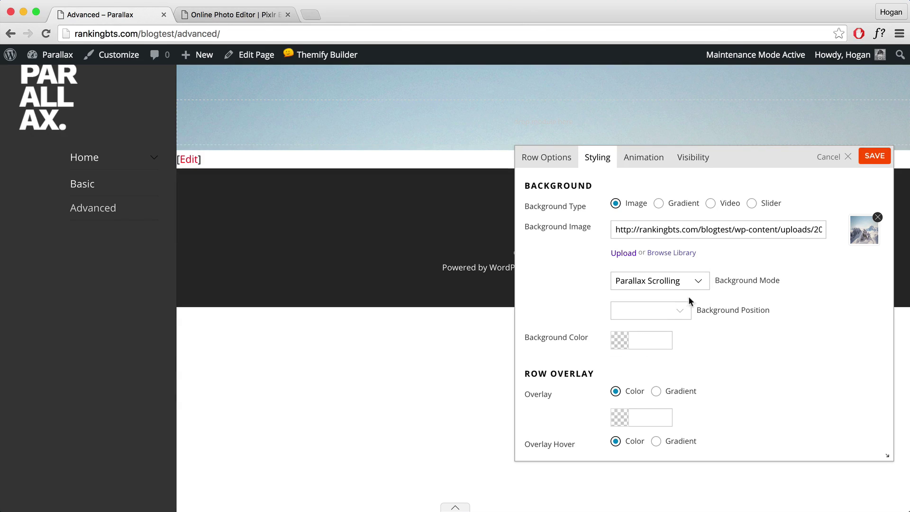
click(676, 312)
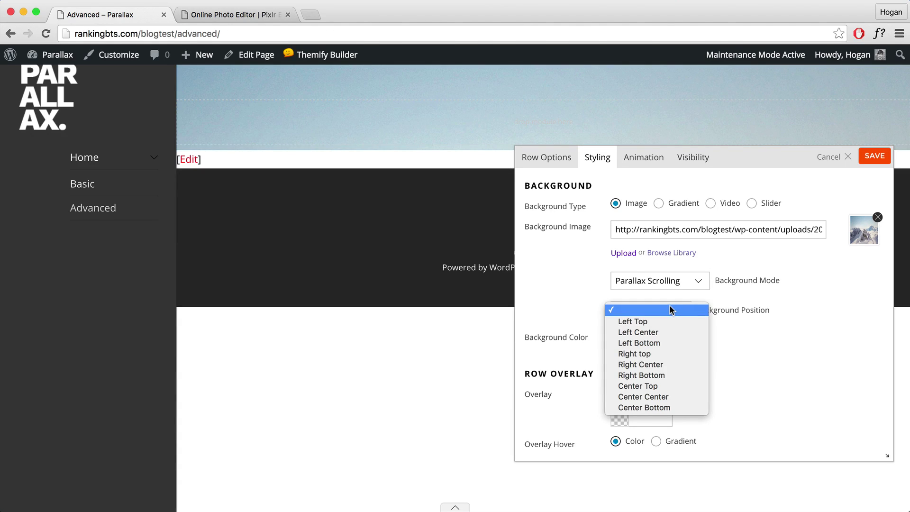
click(667, 353)
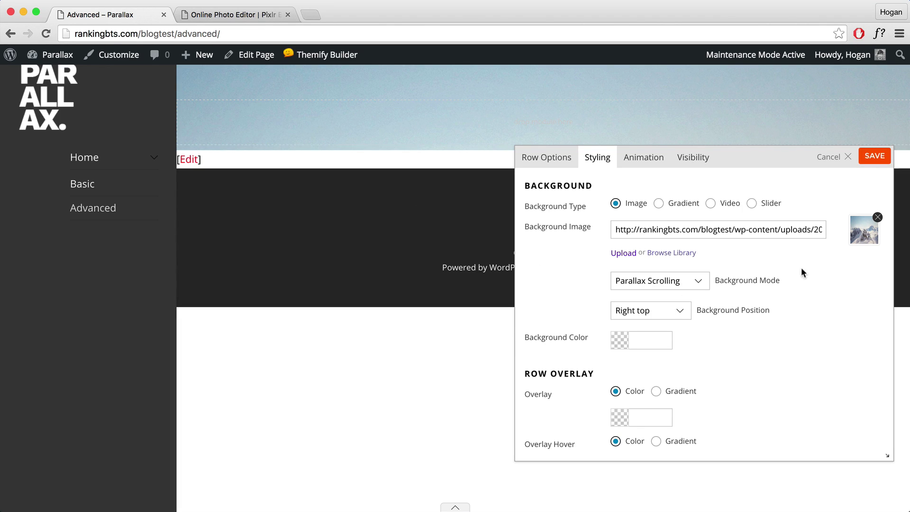
click(874, 157)
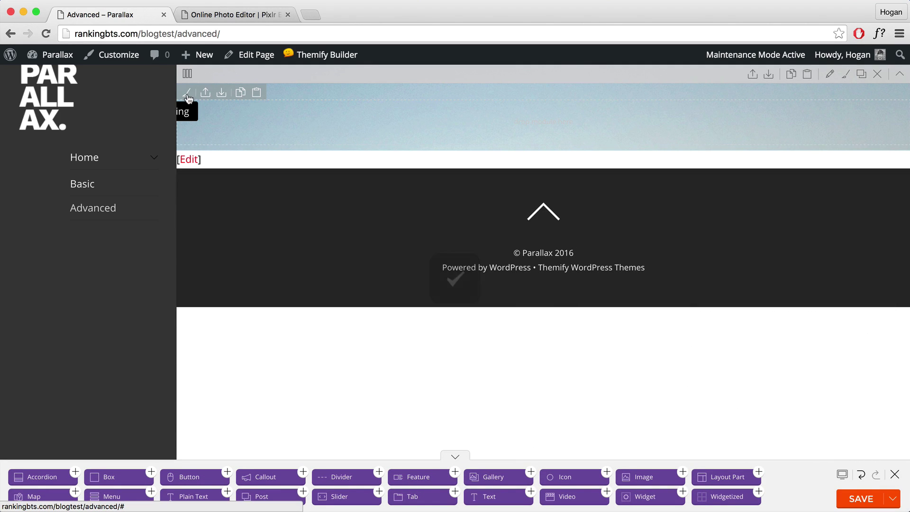
Step: Open the column's styling and set its background image to FG01.png from the media library
click(187, 94)
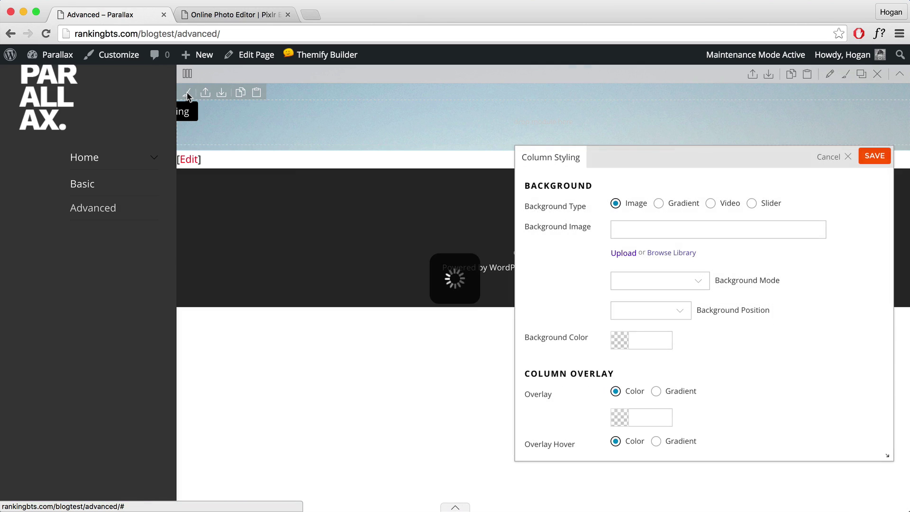
click(685, 230)
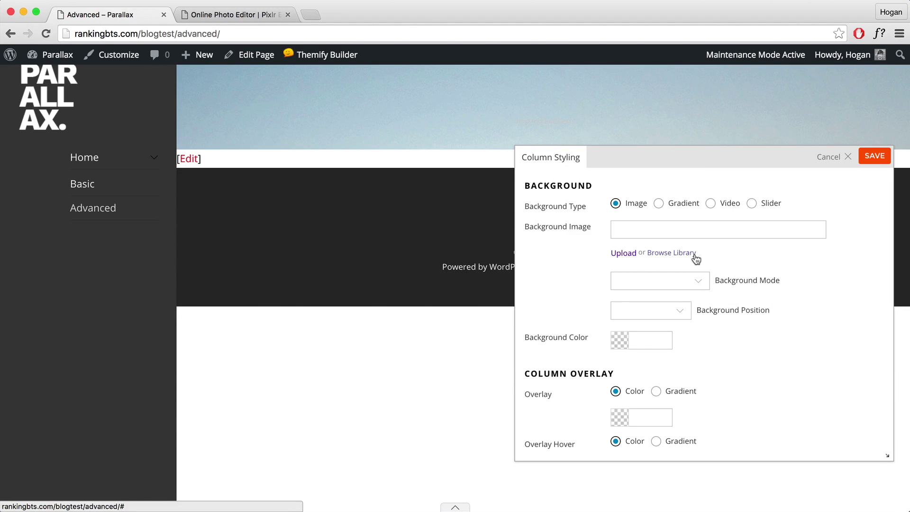
click(673, 252)
scroll(318, 287, down, 5)
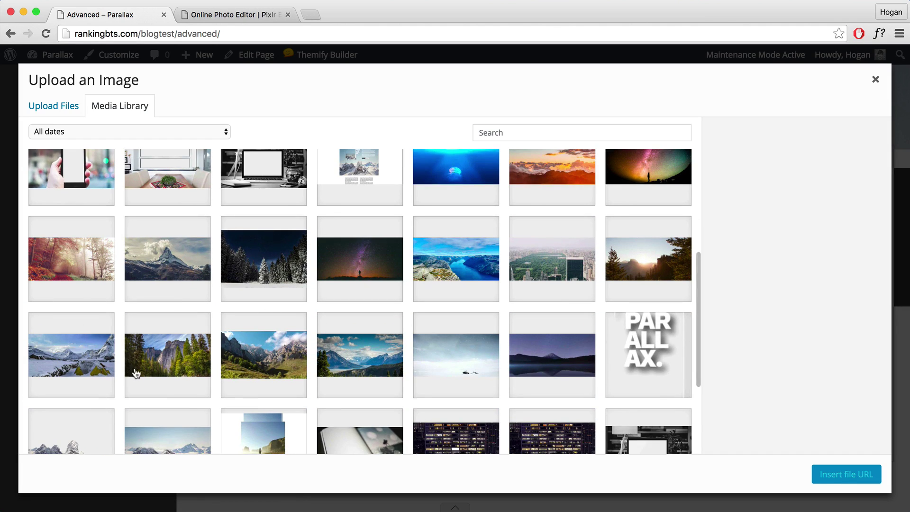
scroll(131, 370, down, 3)
click(85, 364)
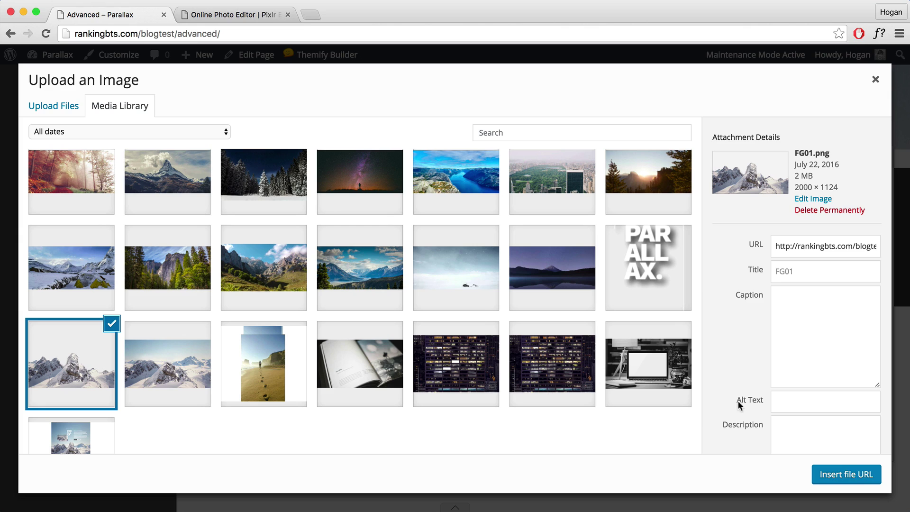
click(834, 474)
Step: Set the column's background mode to Parallax Scrolling with position Center Bottom
click(668, 282)
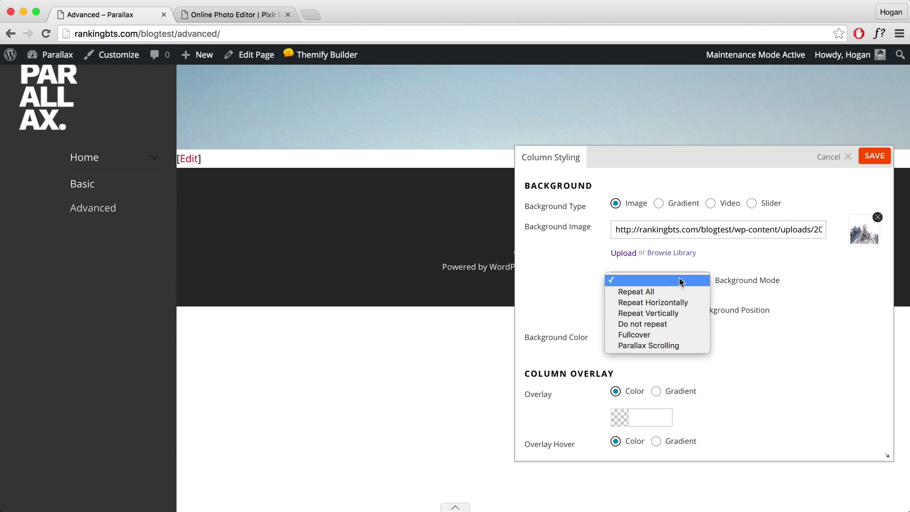
click(657, 341)
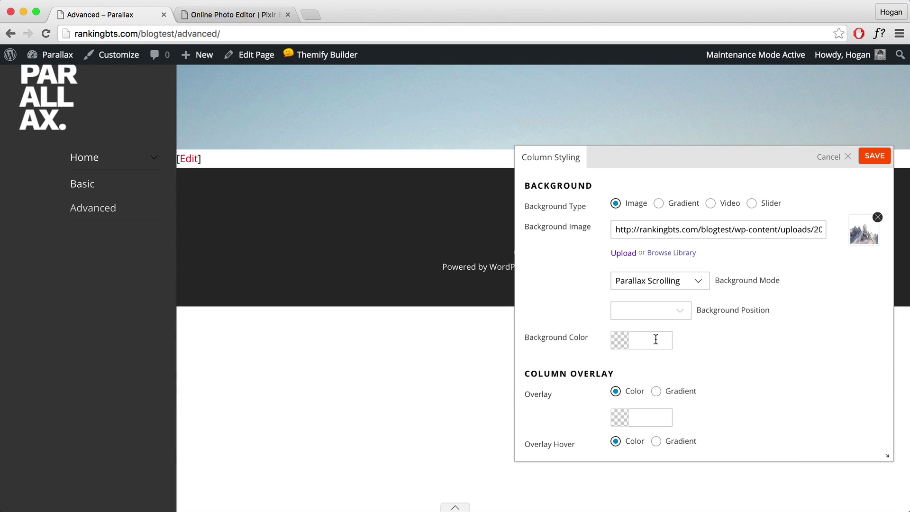
click(673, 311)
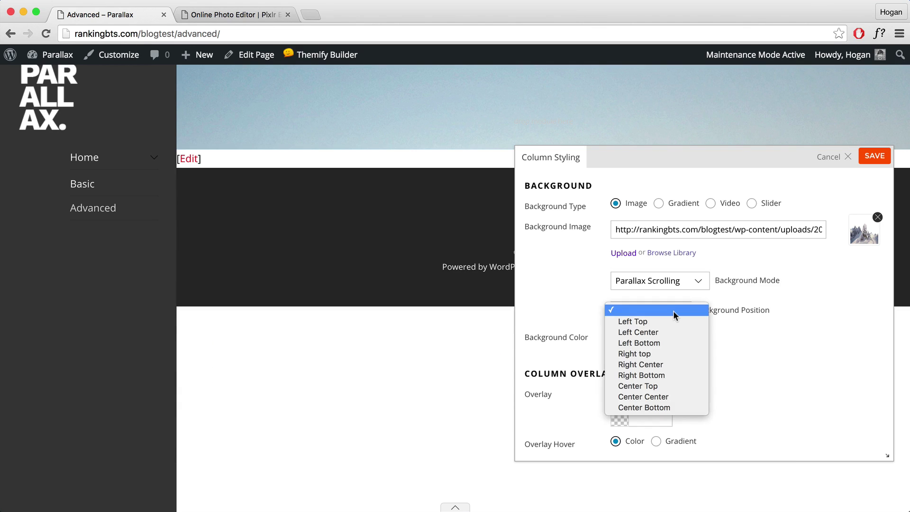
click(670, 407)
Step: Unlink the column's padding sides and set the top and bottom padding to 30% each
scroll(750, 284, down, 10)
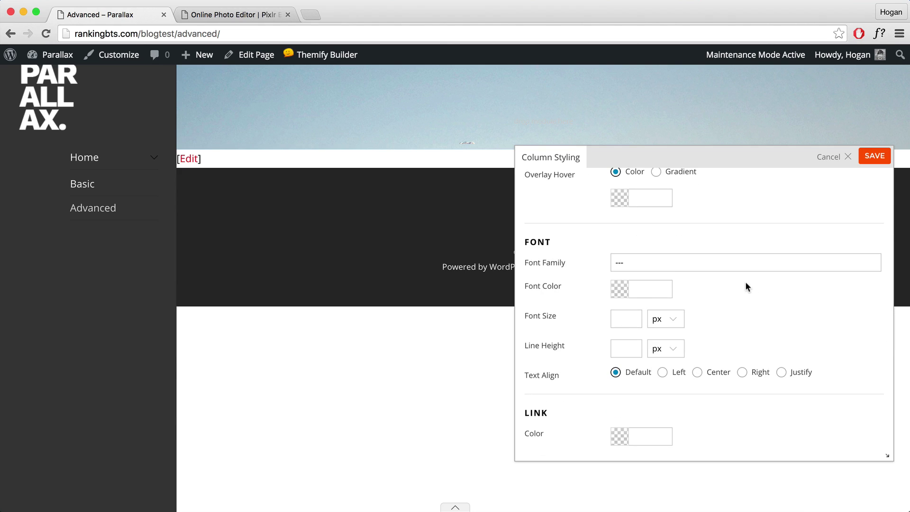
scroll(750, 288, down, 4)
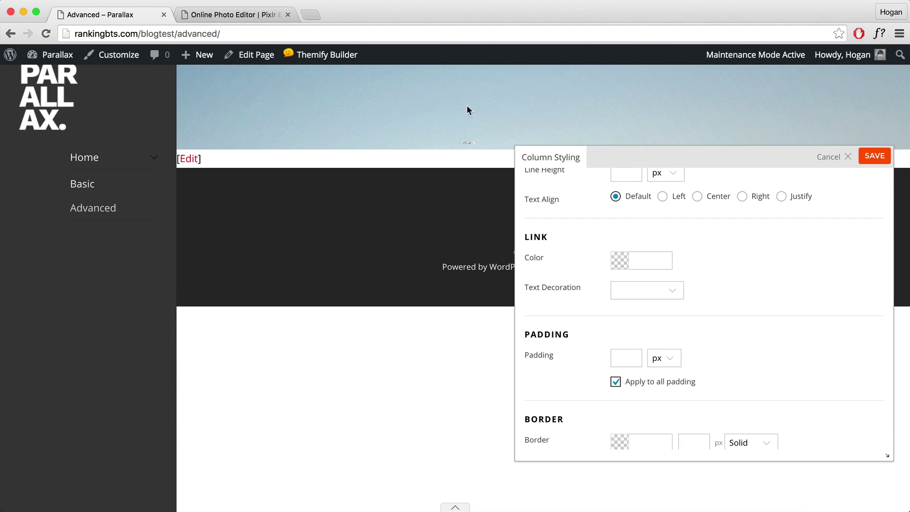
click(617, 383)
click(628, 359)
text(30)
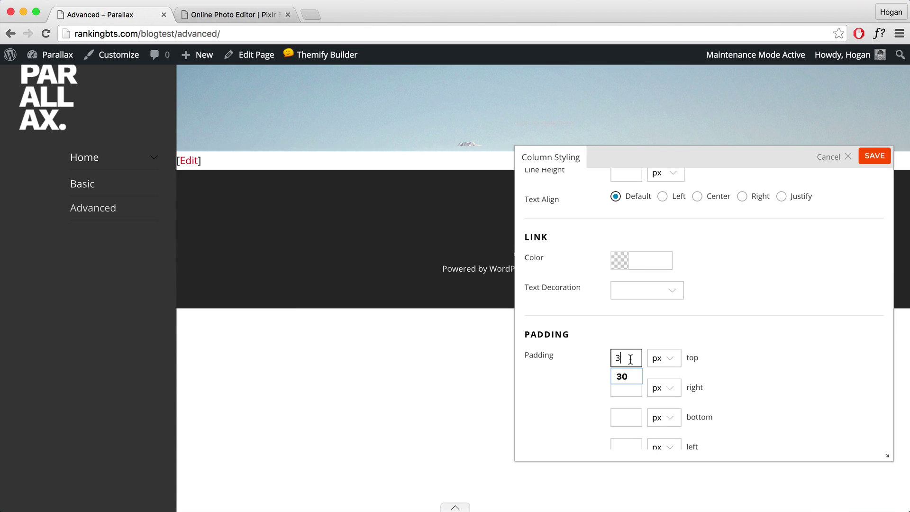
click(659, 357)
click(661, 367)
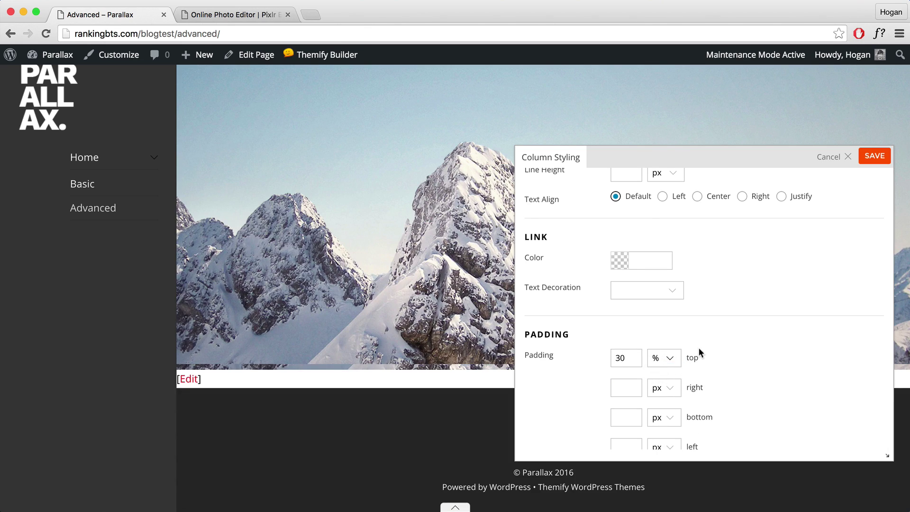
scroll(698, 348, down, 2)
click(636, 369)
text(30)
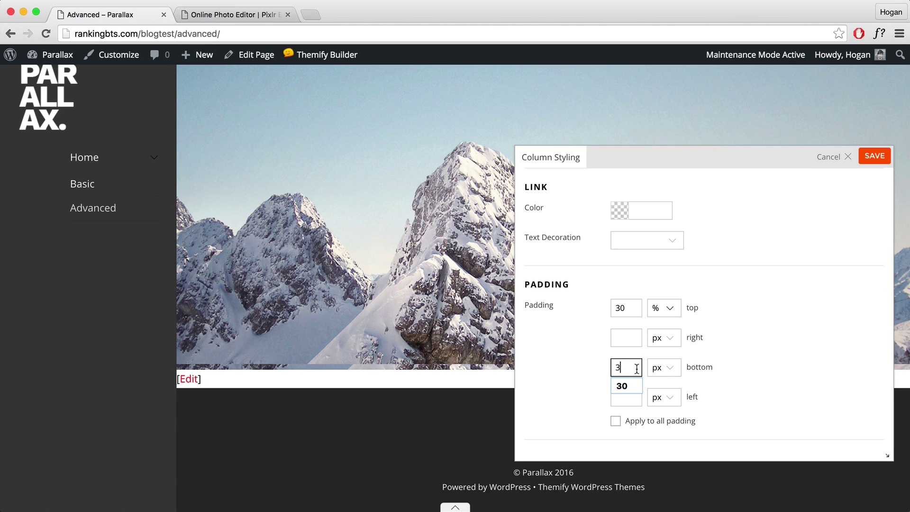
click(666, 368)
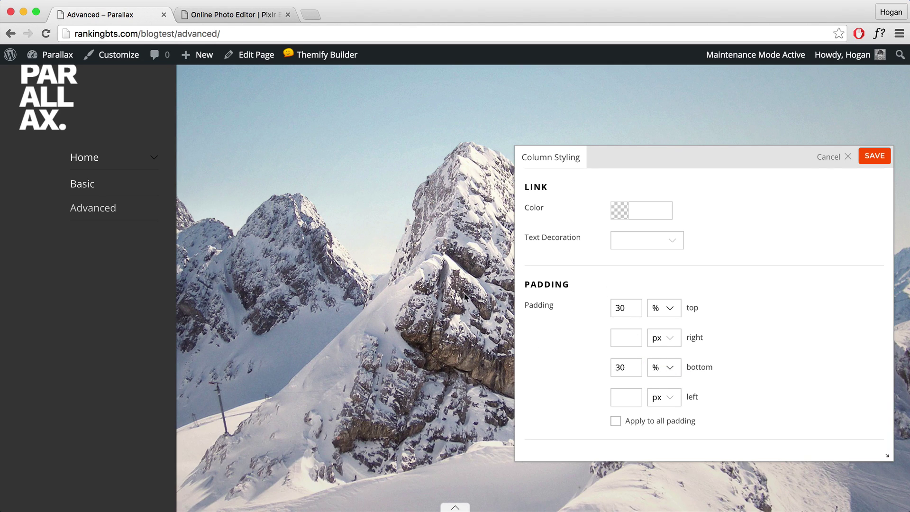
Step: Save the column styling and the page, and close the builder
scroll(701, 234, up, 1)
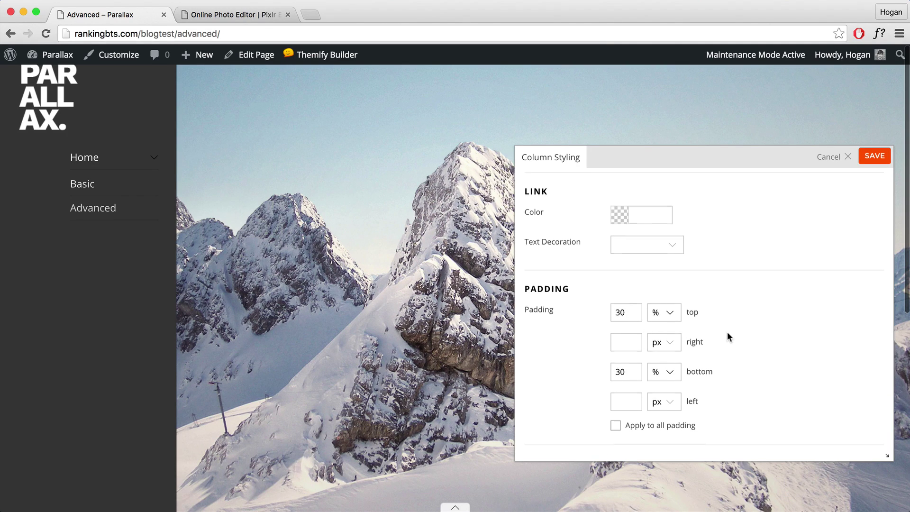
scroll(727, 337, down, 4)
scroll(726, 338, up, 3)
scroll(727, 337, up, 12)
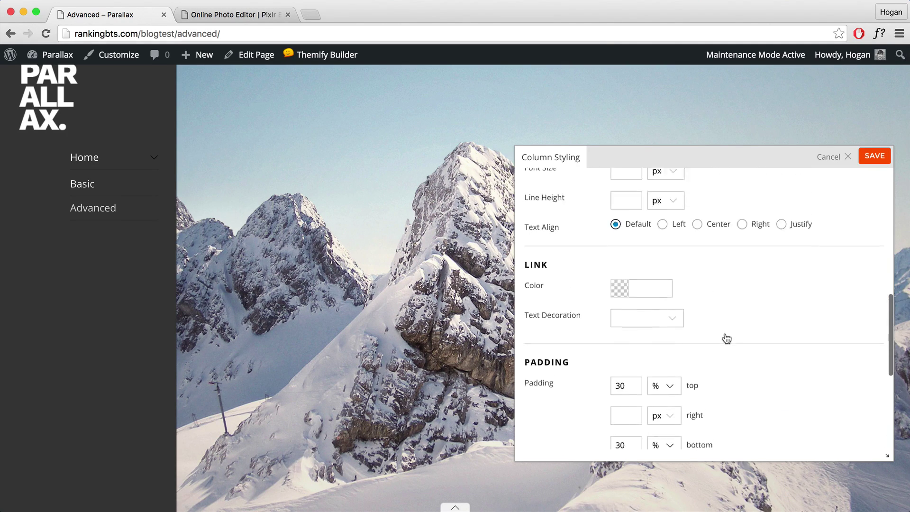
click(875, 156)
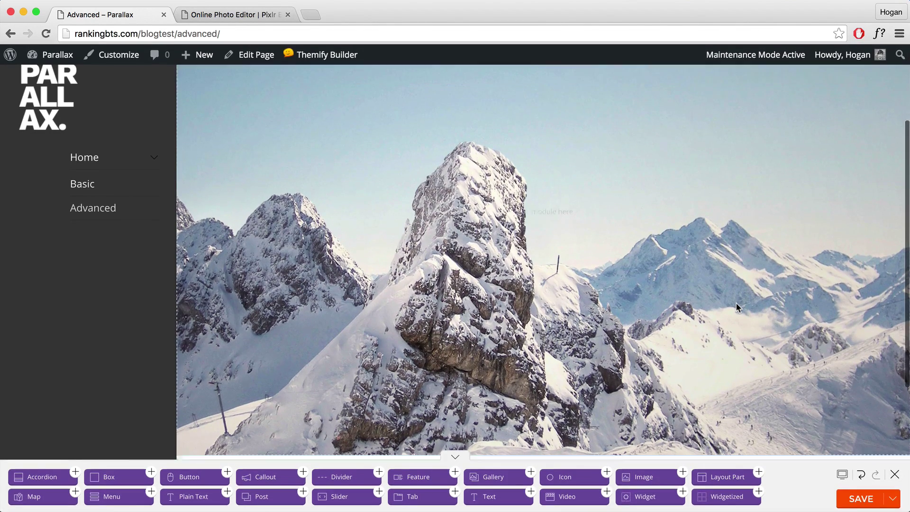
click(862, 501)
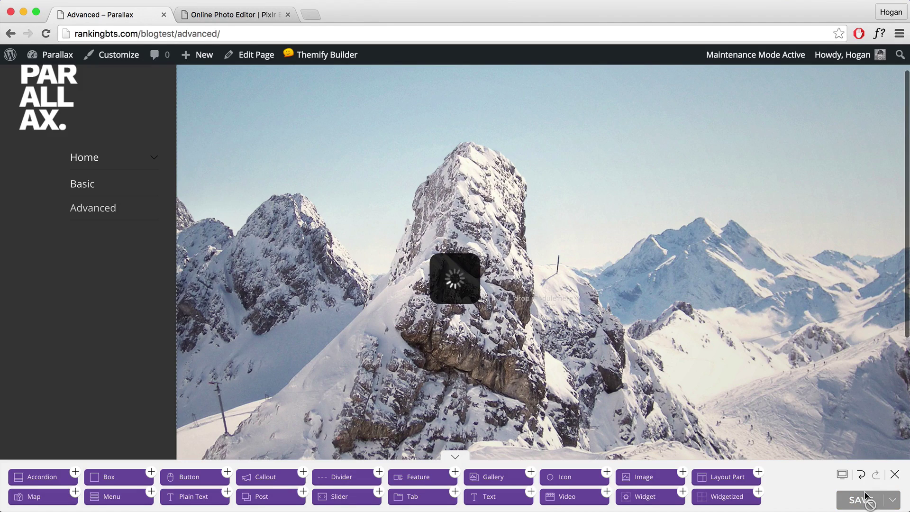
click(894, 476)
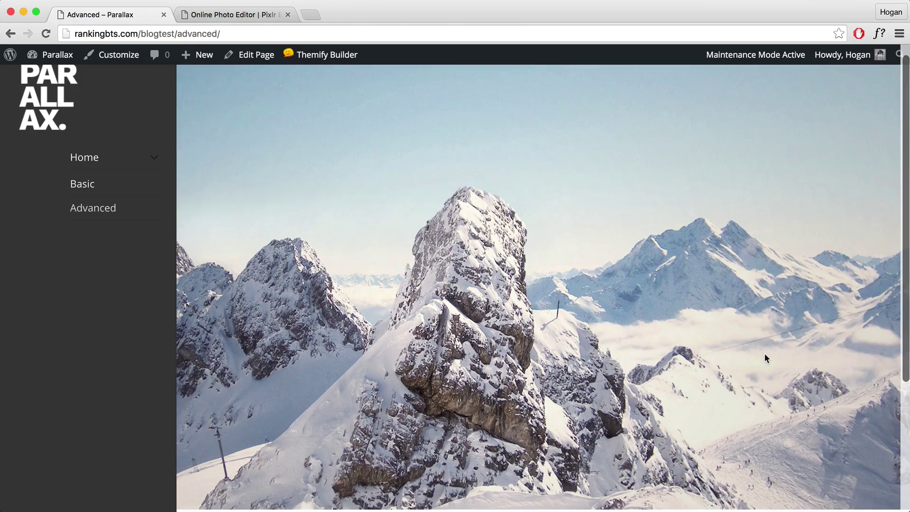
Step: Examine how the foreground mountains and the background move against each other while the Advanced page scrolls
scroll(765, 358, down, 2)
scroll(764, 353, up, 1)
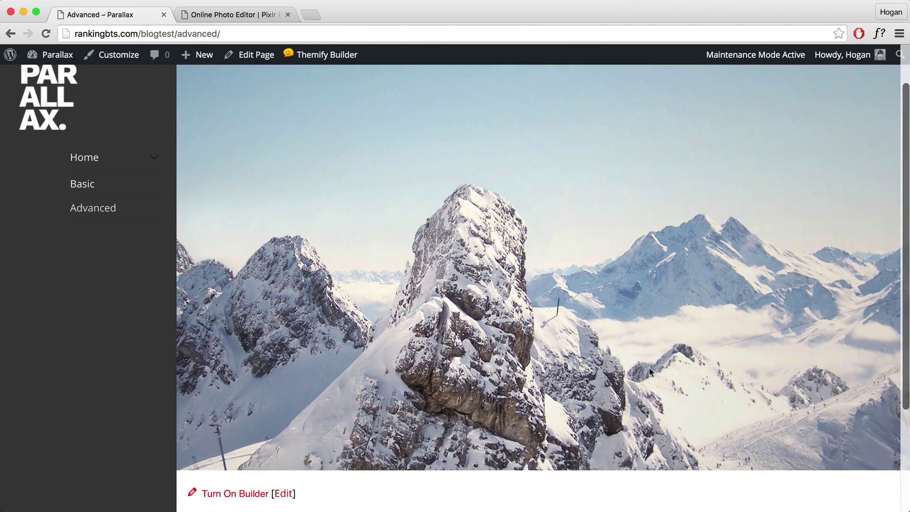
scroll(597, 307, up, 2)
scroll(606, 301, down, 3)
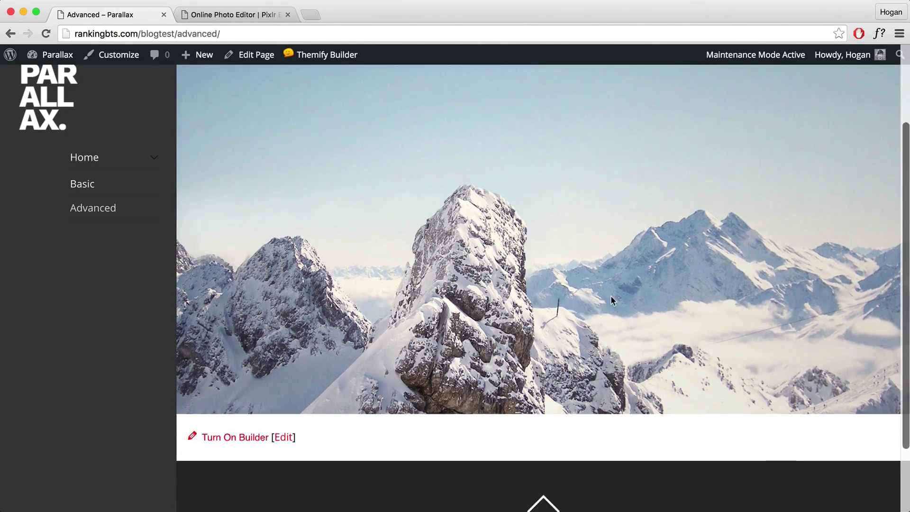
scroll(610, 298, up, 3)
scroll(609, 297, down, 3)
scroll(609, 297, up, 3)
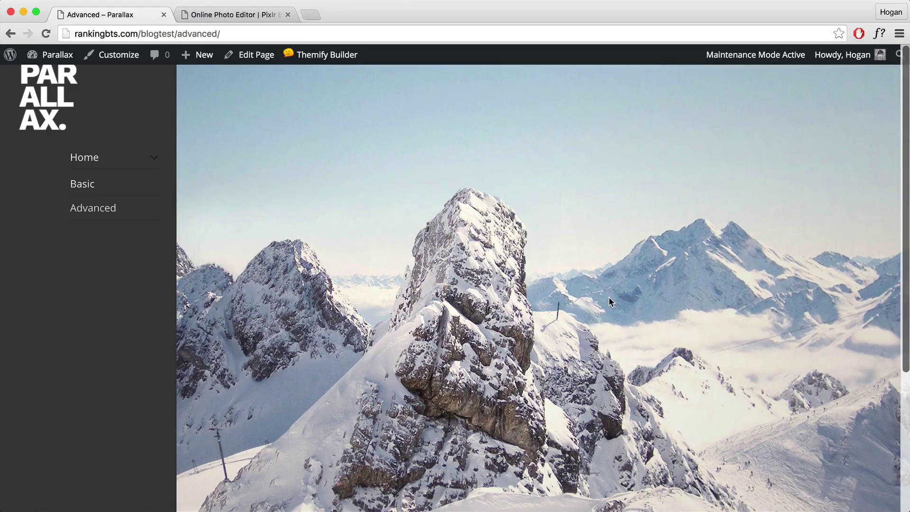
scroll(608, 297, down, 1)
scroll(608, 297, down, 3)
scroll(608, 297, up, 1)
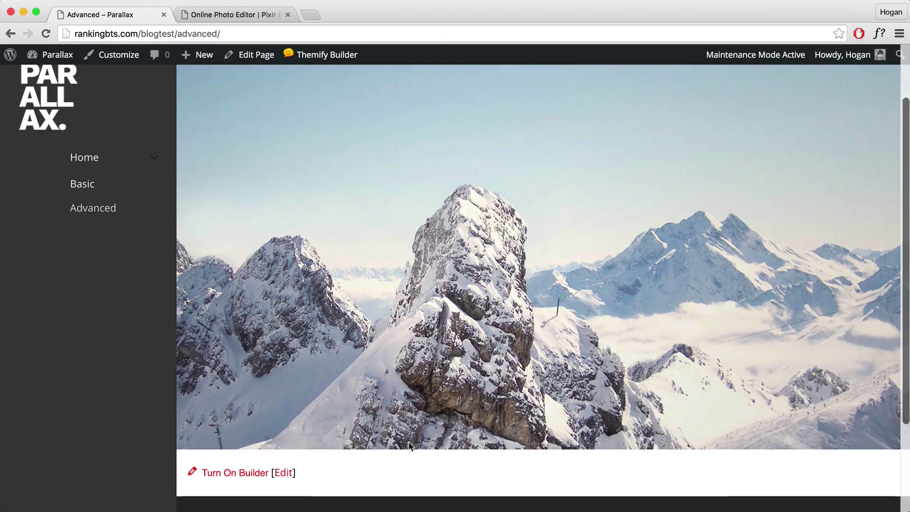
Step: Turn the builder back on and add an Image module over the mountains, using the shadowed PARALLAX logo from the media library
click(250, 474)
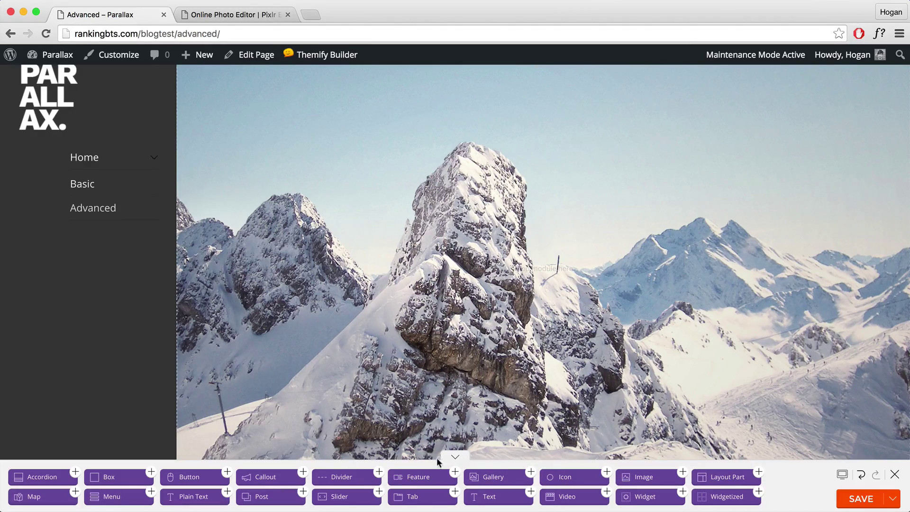
drag(625, 476, 508, 250)
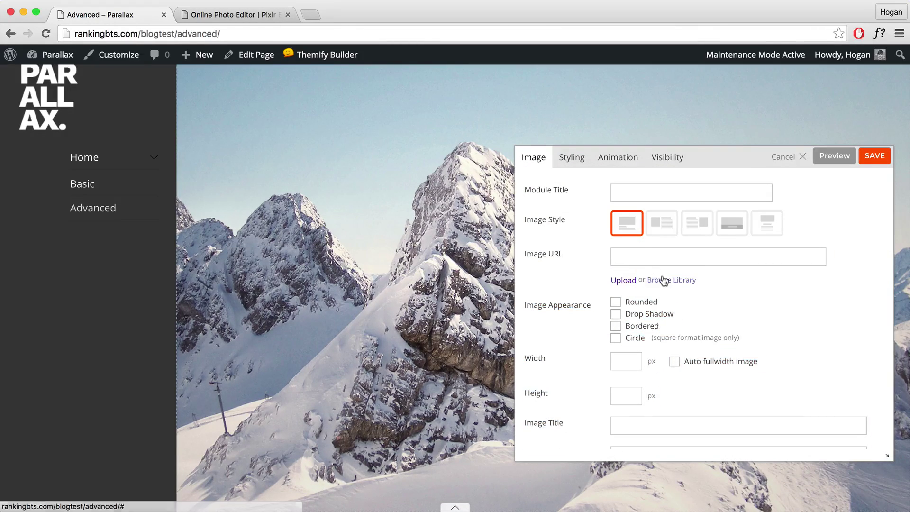
click(664, 280)
scroll(306, 288, down, 1)
click(341, 289)
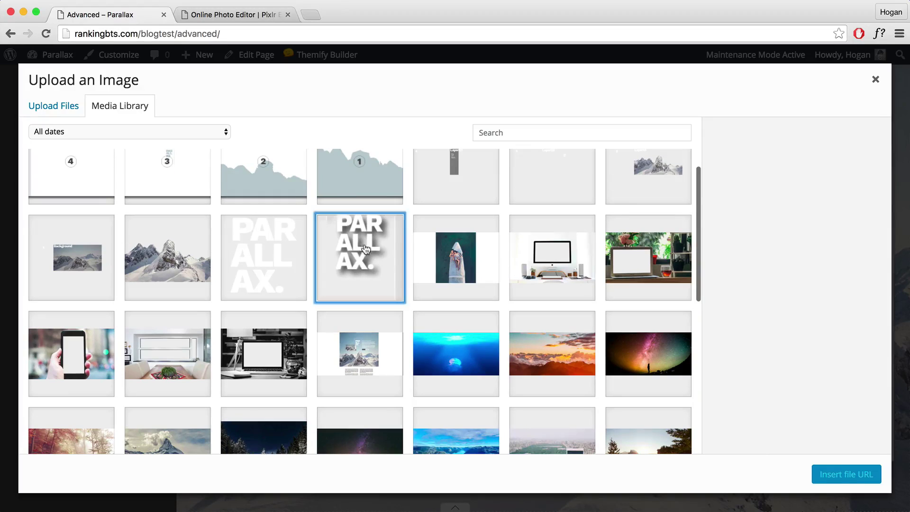
click(846, 474)
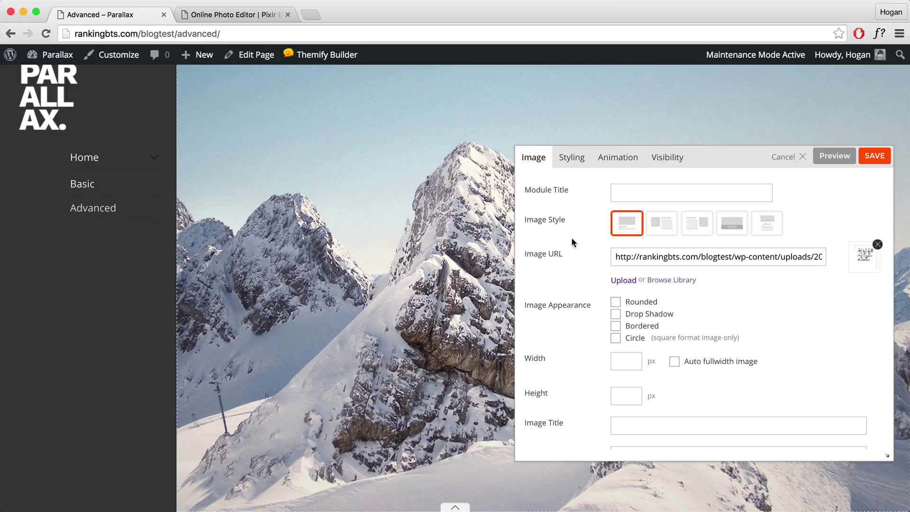
Step: Set the image module's appearance animation to fadeIn with a delay of 2 seconds
click(612, 163)
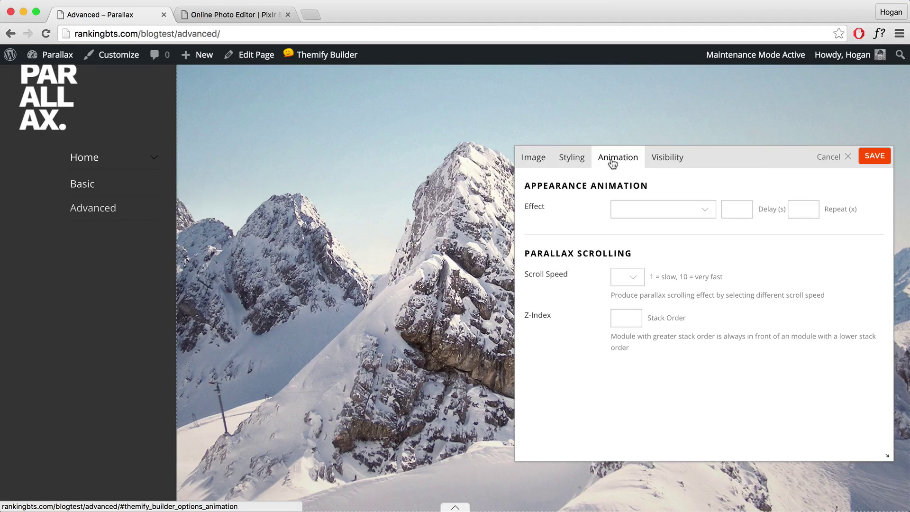
drag(648, 185, 531, 185)
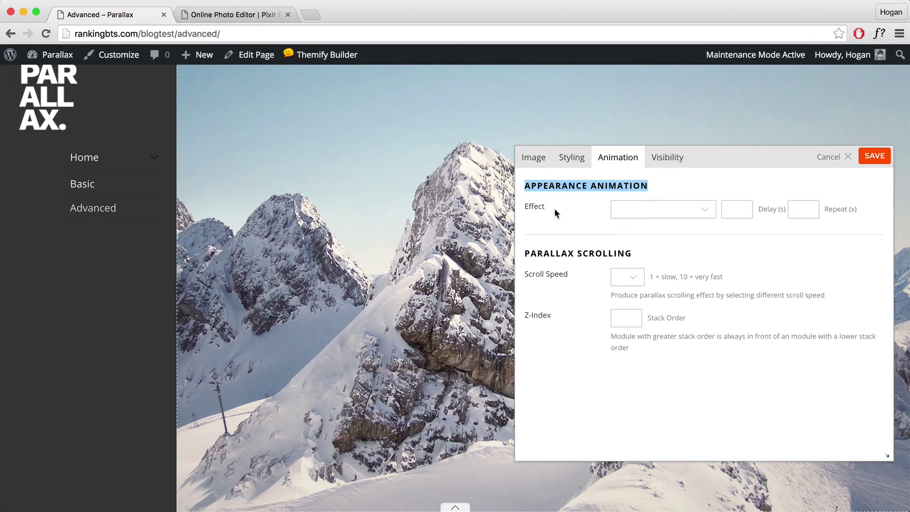
click(668, 216)
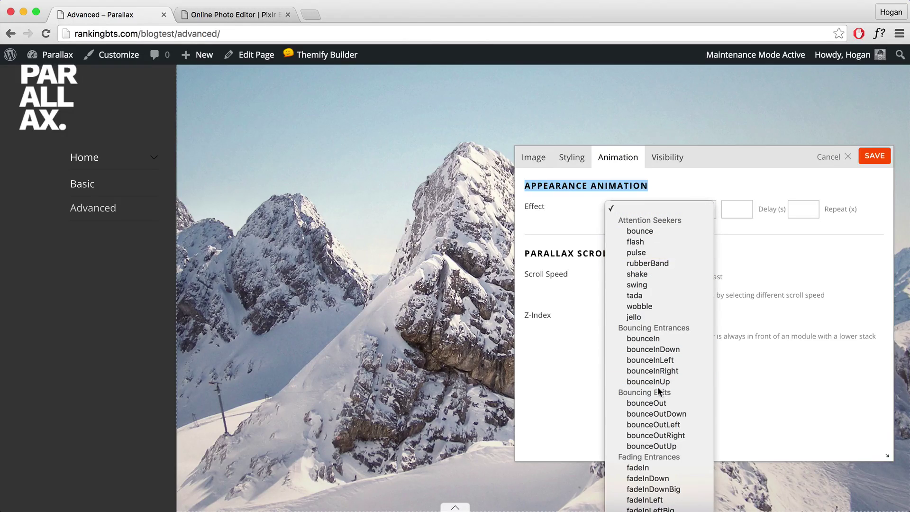
click(664, 466)
click(742, 212)
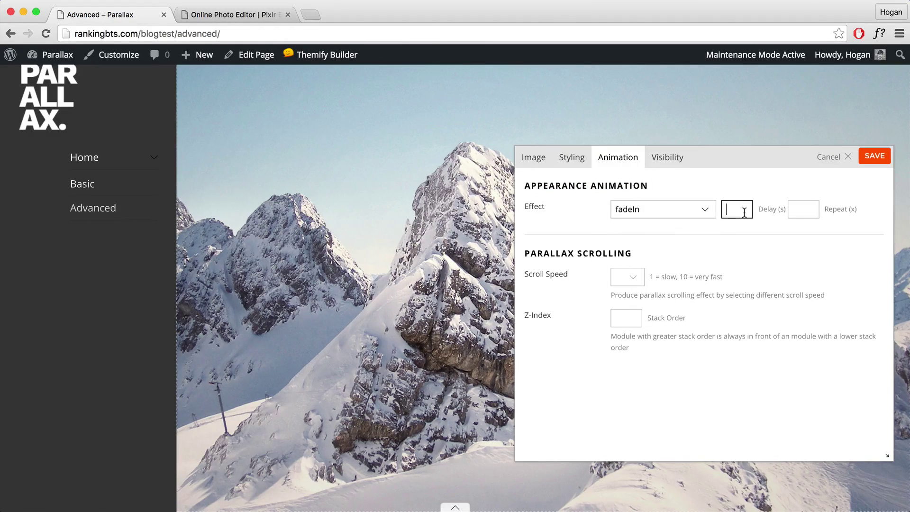
text(2)
Step: Set the image module's parallax scroll speed to 3 and save the module
drag(609, 253, 530, 254)
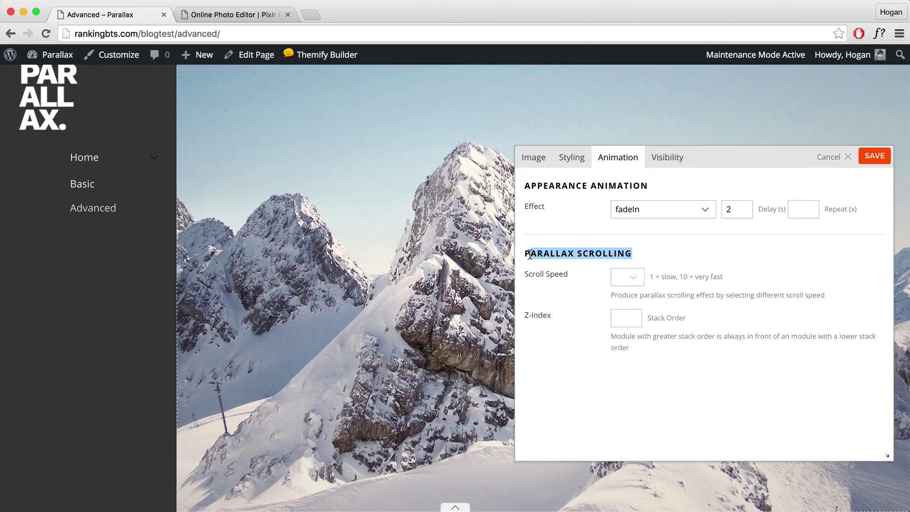
click(635, 283)
click(637, 310)
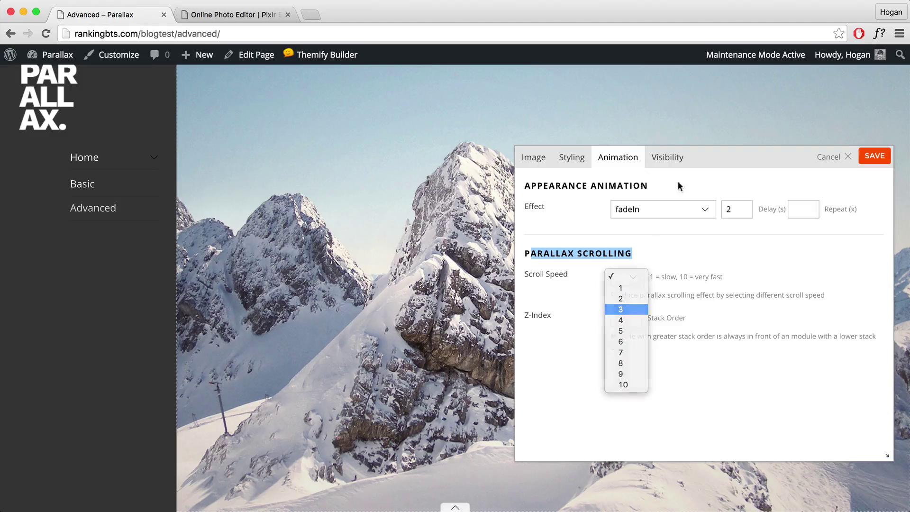
mouse_move(703, 166)
mouse_down()
mouse_move(692, 183)
mouse_move(642, 162)
mouse_move(597, 192)
mouse_move(564, 256)
mouse_move(649, 289)
mouse_move(640, 197)
mouse_move(707, 169)
mouse_up()
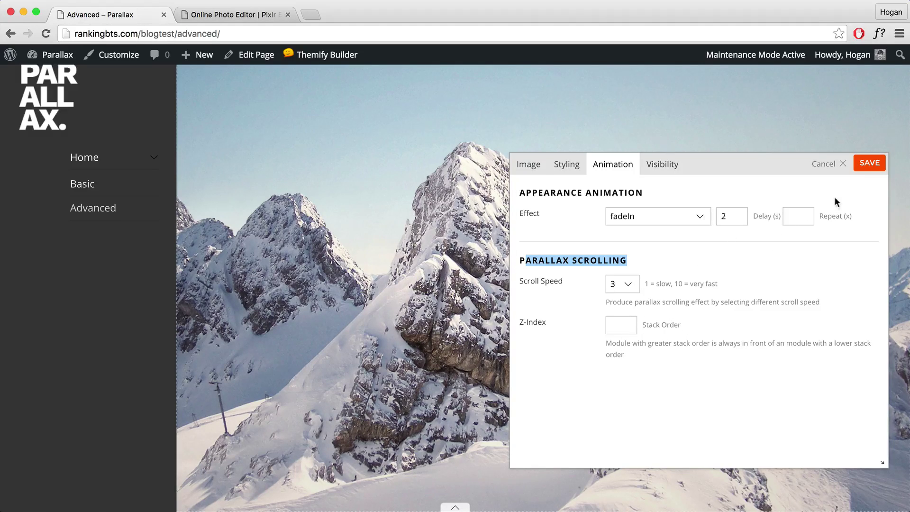
click(870, 166)
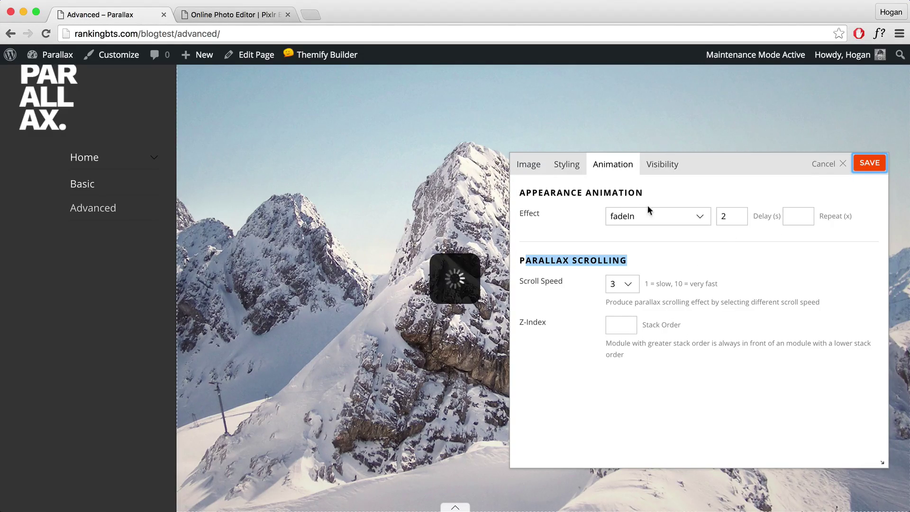
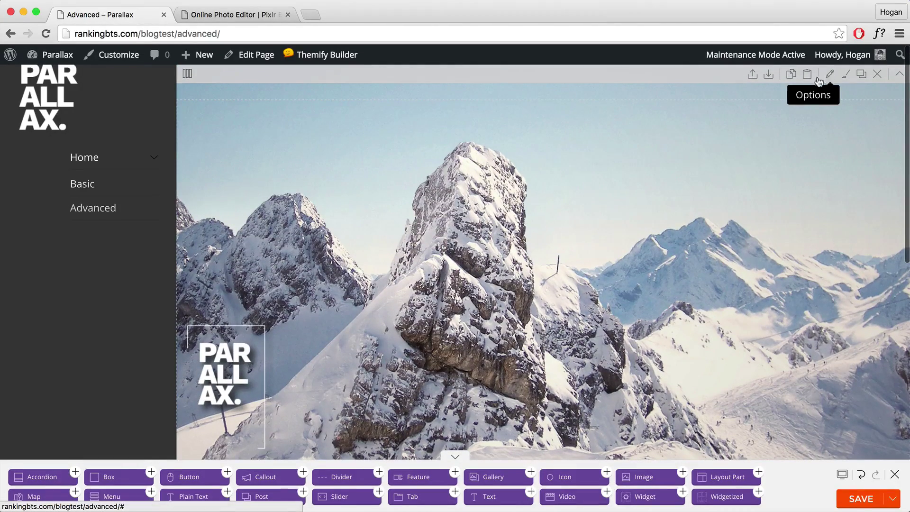
Step: Set the mountain row's text alignment to Center, then save the row and the page
click(829, 76)
click(592, 166)
scroll(699, 304, down, 10)
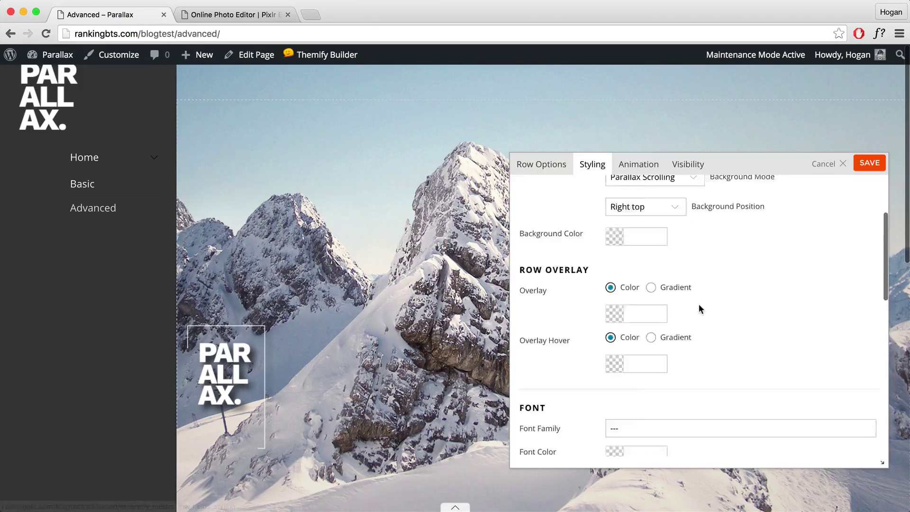
click(691, 260)
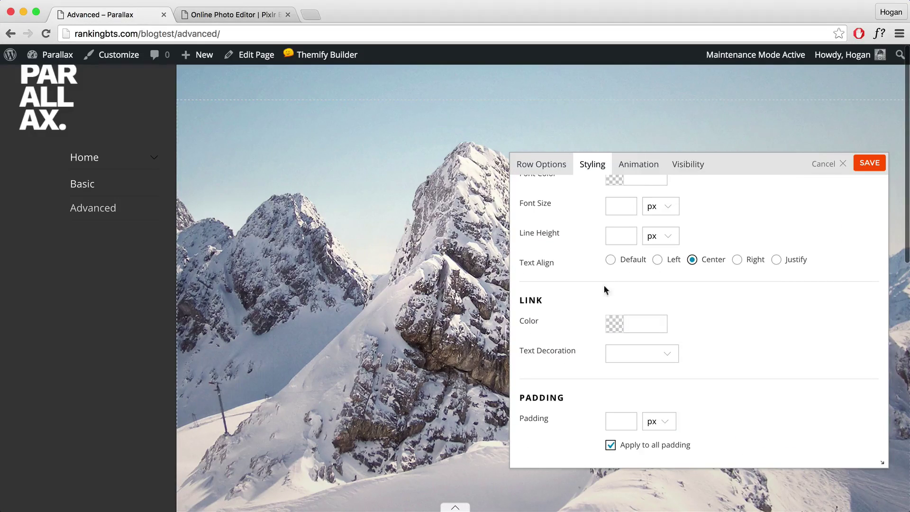
click(857, 164)
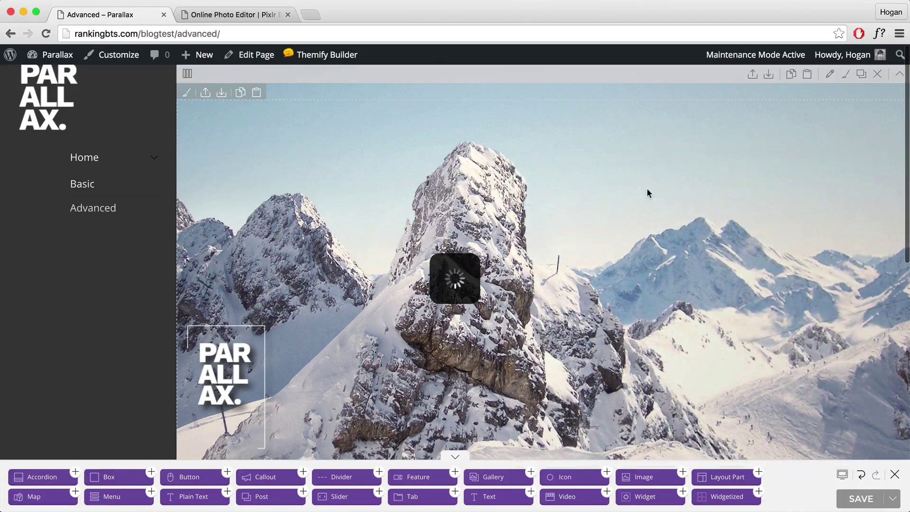
click(857, 503)
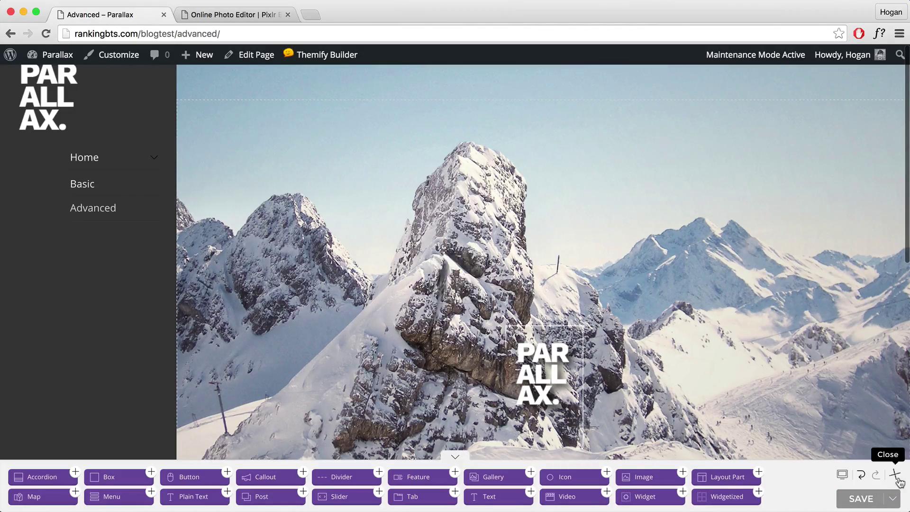
Step: Close the builder and examine how the centred logo moves against the mountains while the page scrolls
click(843, 473)
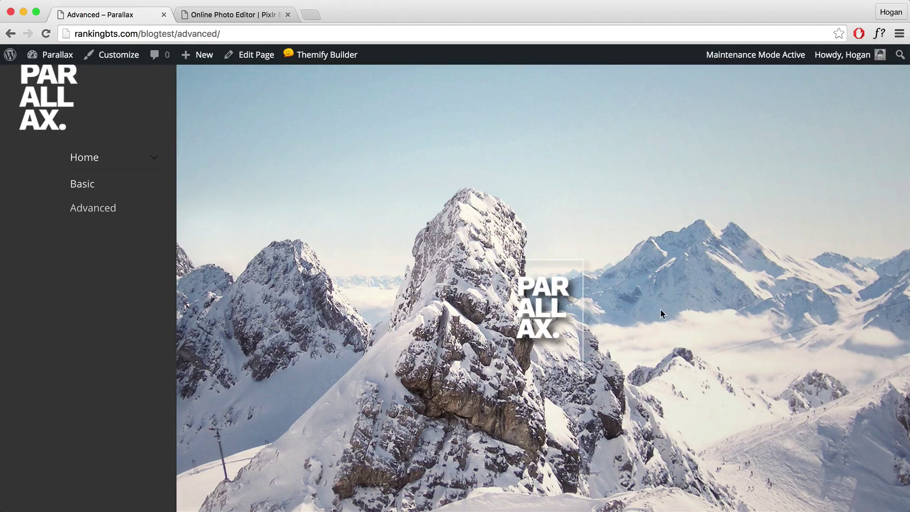
scroll(667, 309, down, 5)
scroll(666, 312, up, 3)
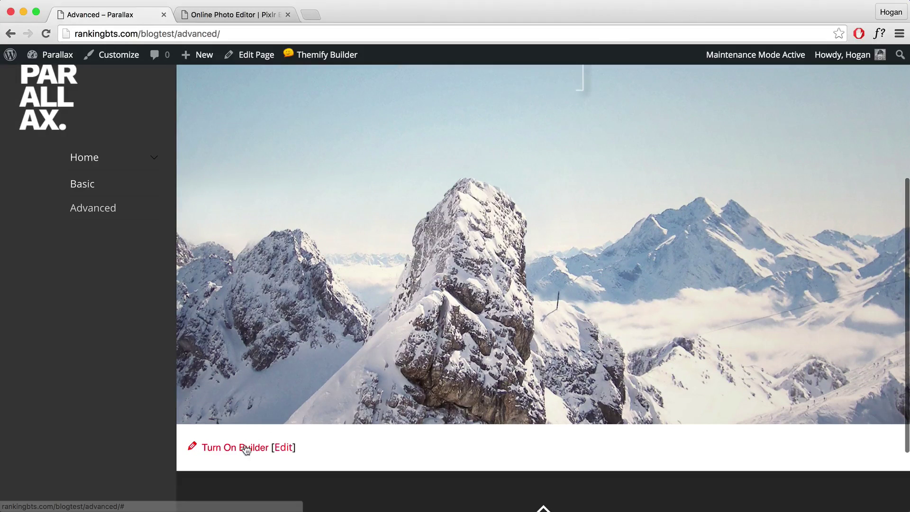
Step: Turn the builder back on and set the empty row below the mountains to Fullwidth
click(246, 450)
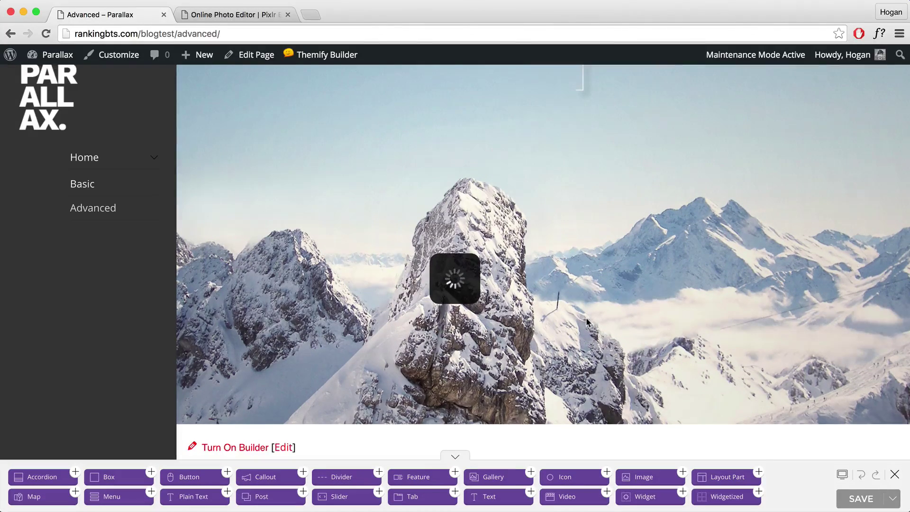
scroll(595, 303, down, 3)
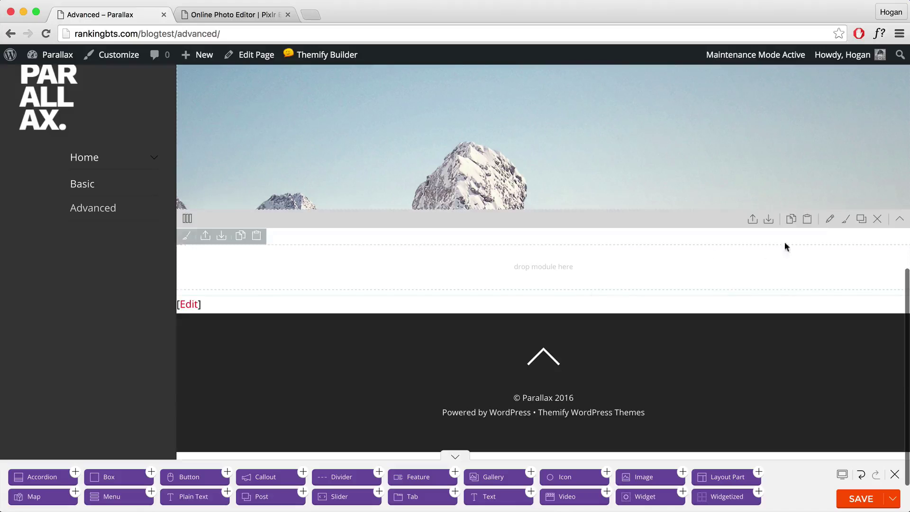
click(830, 220)
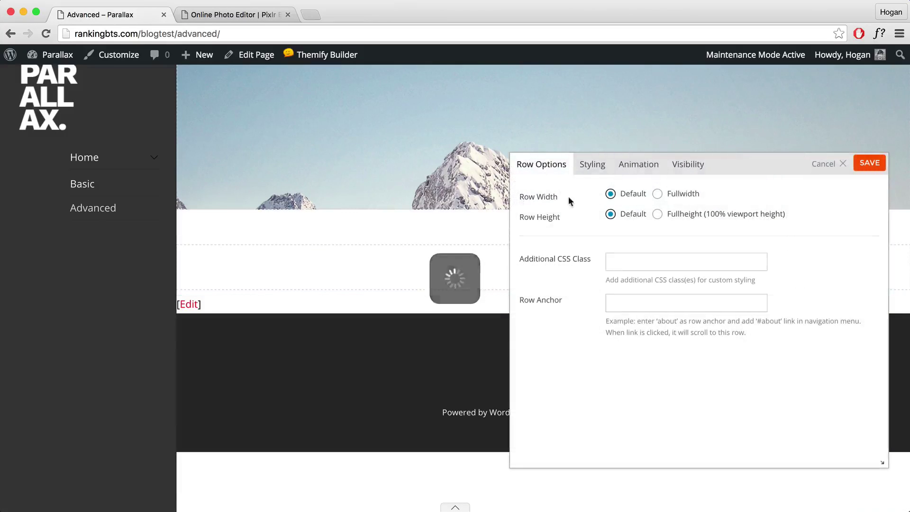
click(657, 194)
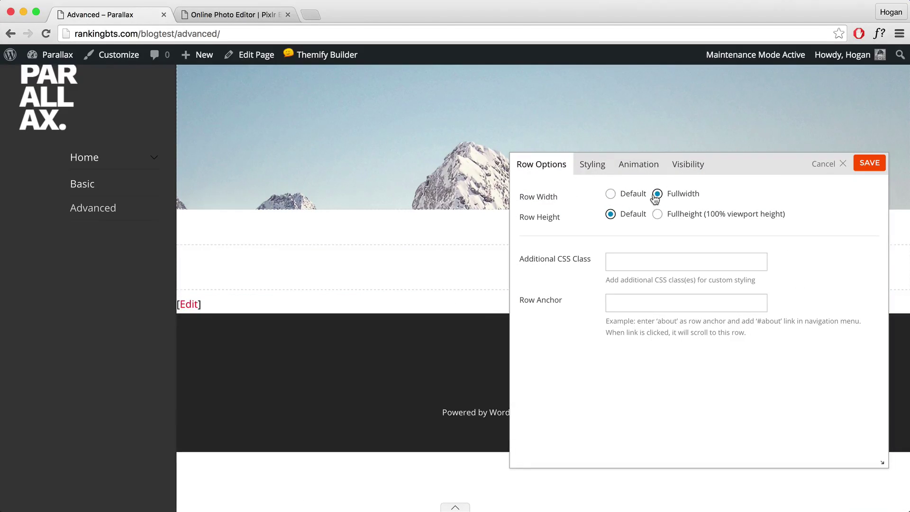
Step: Change the empty row's background type to Gradient, keeping the gradient Linear
click(596, 169)
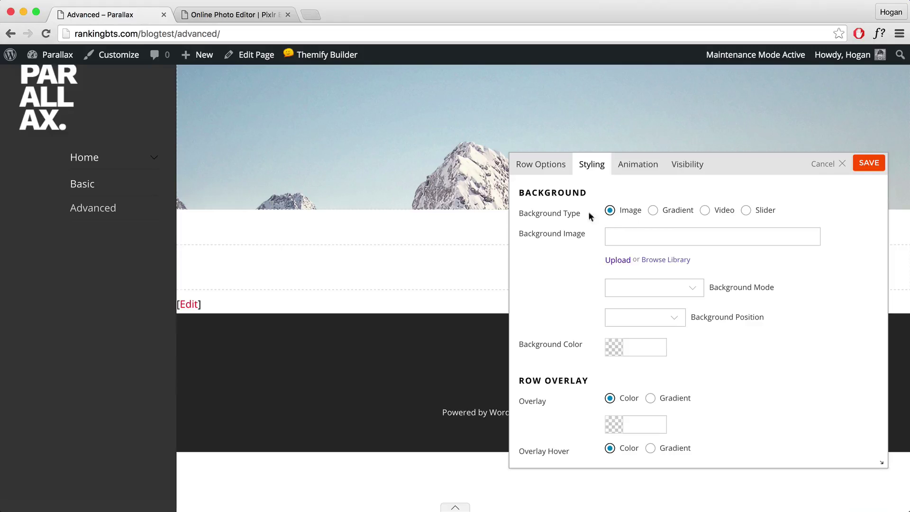
drag(590, 216, 518, 213)
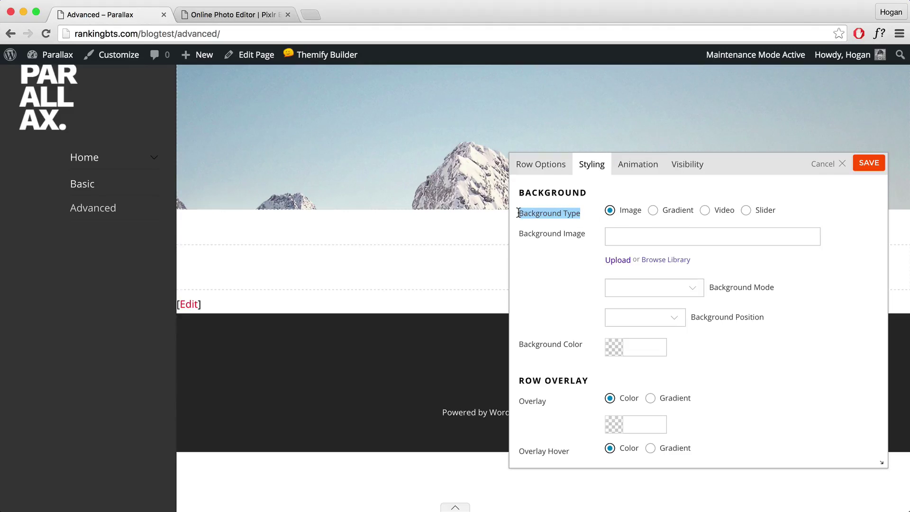
click(654, 211)
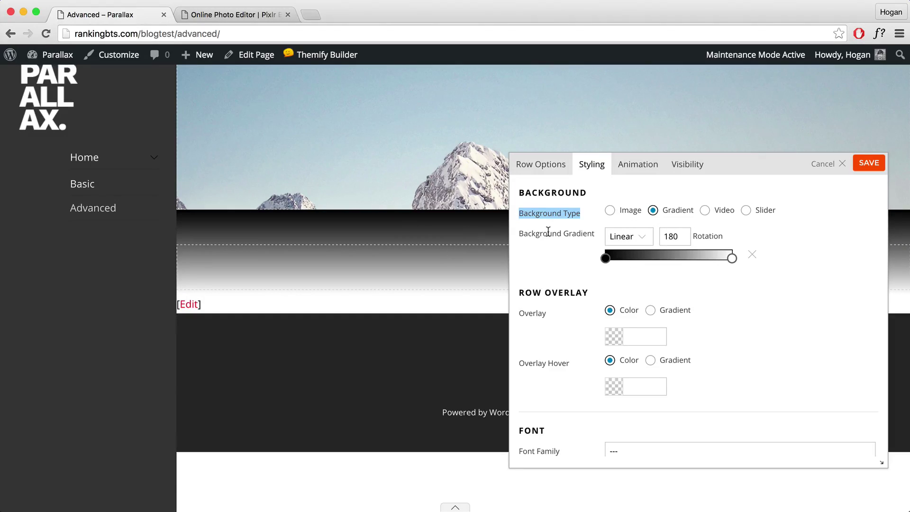
click(635, 236)
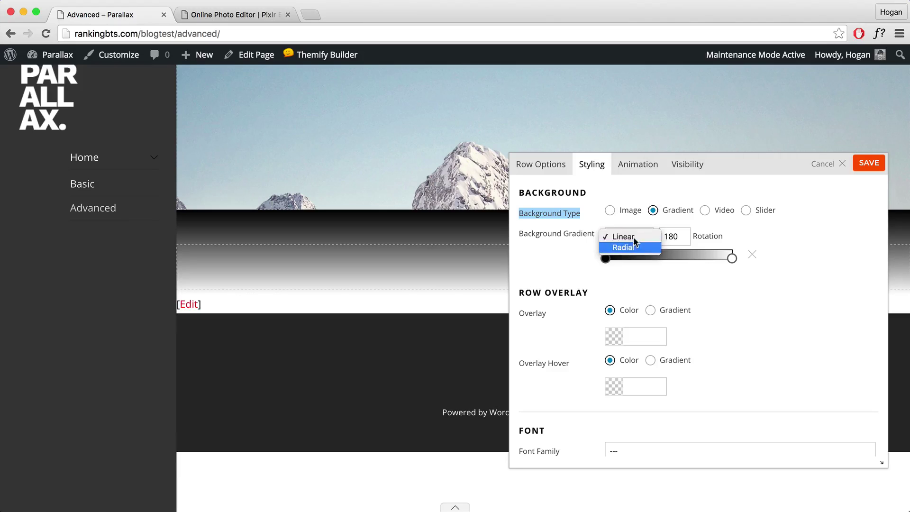
click(635, 237)
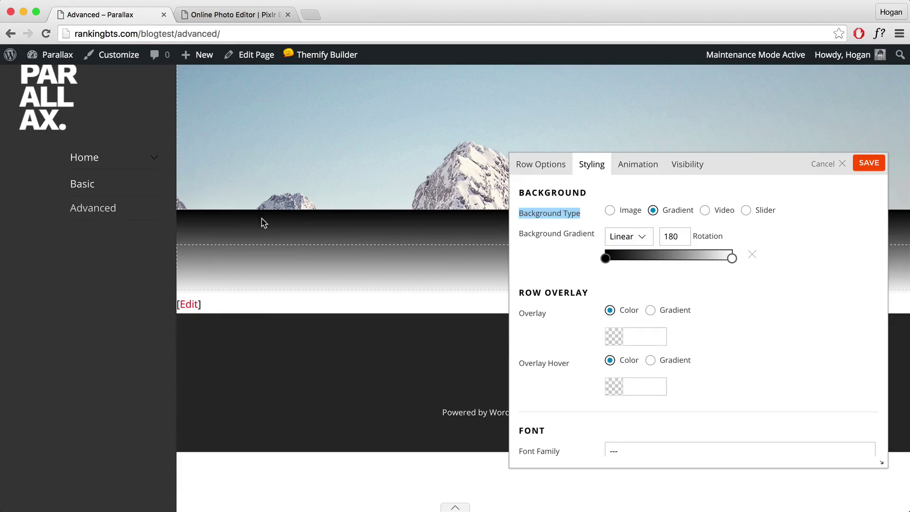
Step: Try a rotation of 120 on the row's background gradient, then set it back to 180
click(676, 232)
text(12)
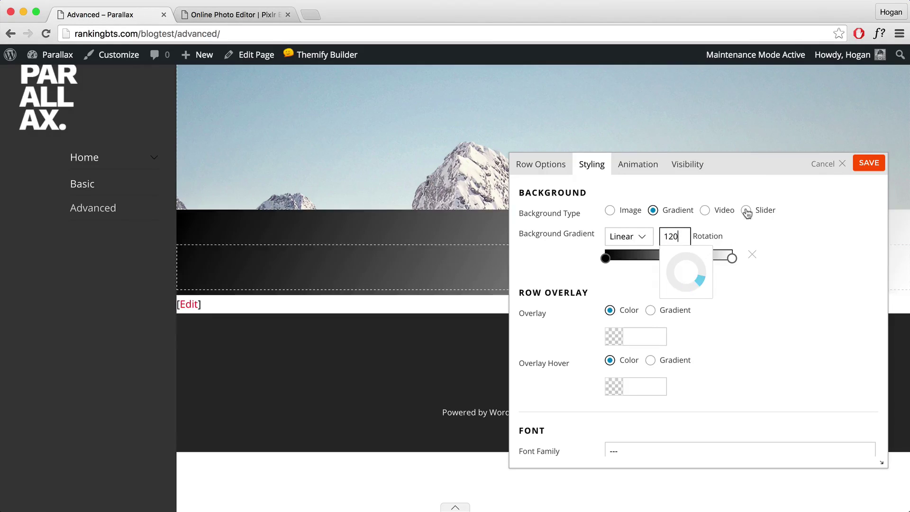
drag(753, 174, 693, 158)
click(635, 232)
text(180)
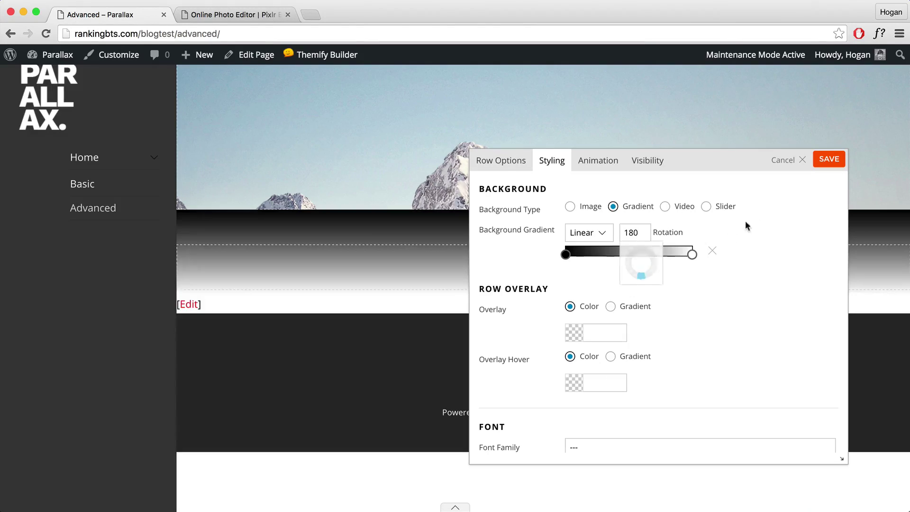
Step: Recolour the gradient's black start stop to a dark grey similar to the sidebar
click(567, 257)
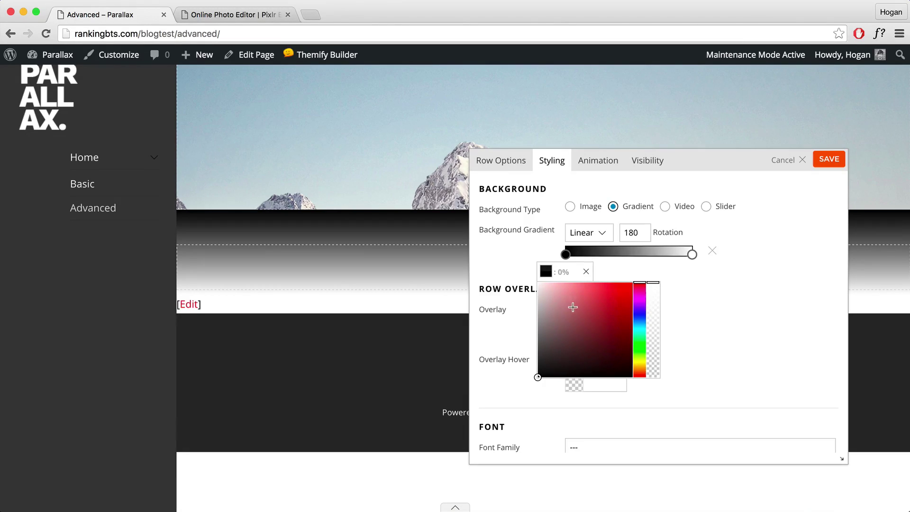
mouse_move(537, 336)
mouse_down()
mouse_move(540, 360)
mouse_move(552, 359)
mouse_move(543, 359)
mouse_up()
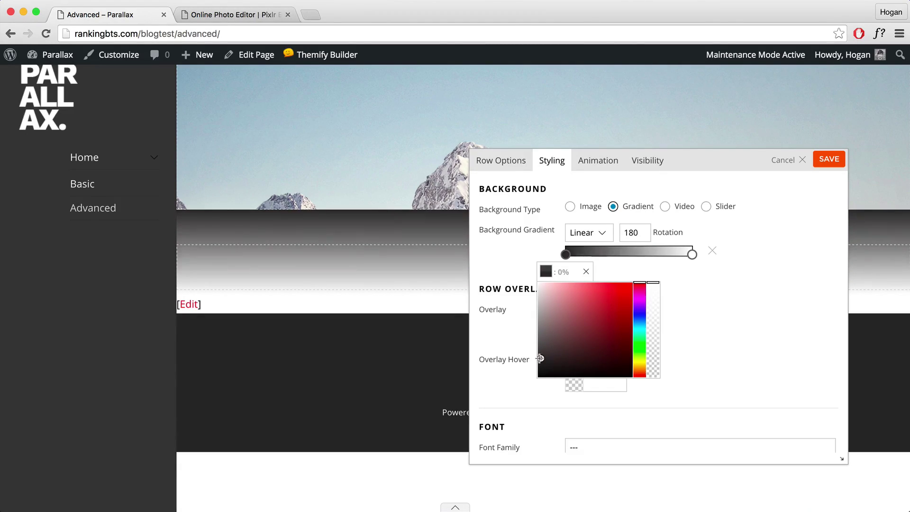
drag(652, 322, 655, 289)
click(581, 312)
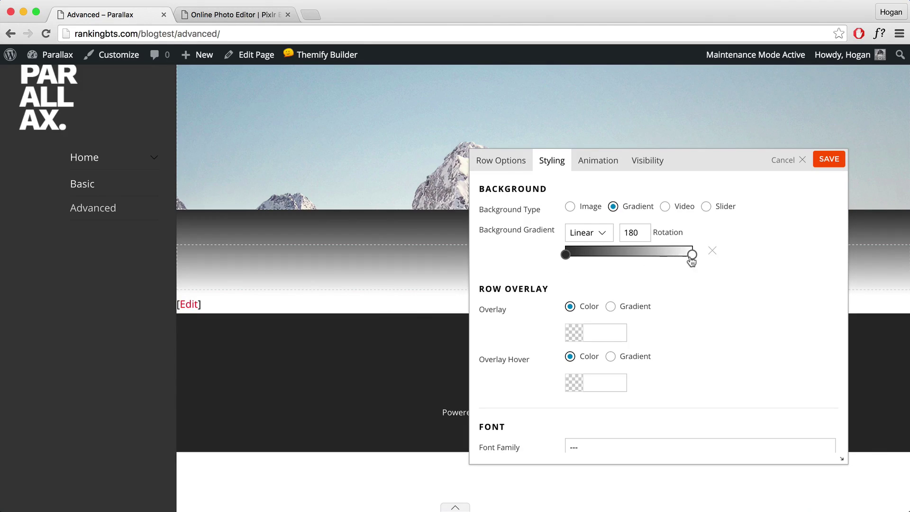
Step: Move the gradient's white end stop to 98% and recolour it a muted, slightly transparent grey-teal
mouse_move(691, 256)
mouse_down()
mouse_move(618, 255)
mouse_move(708, 259)
mouse_up()
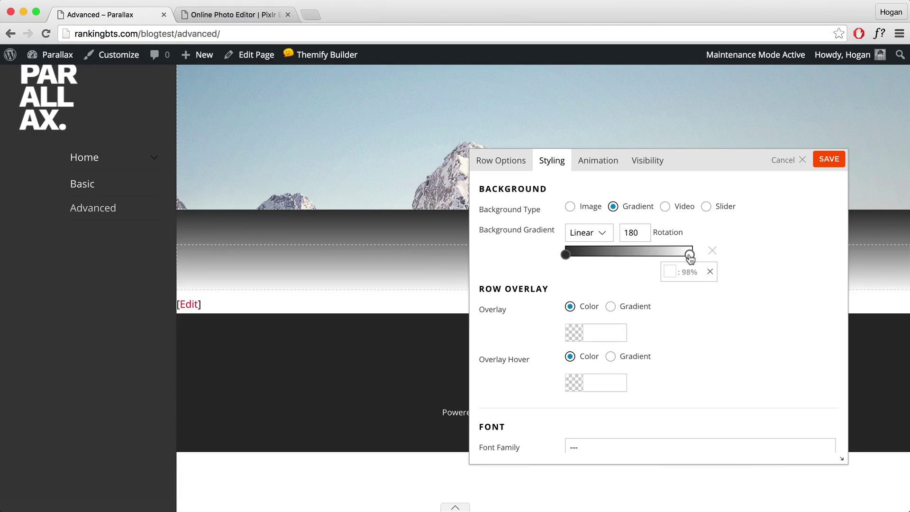
click(690, 256)
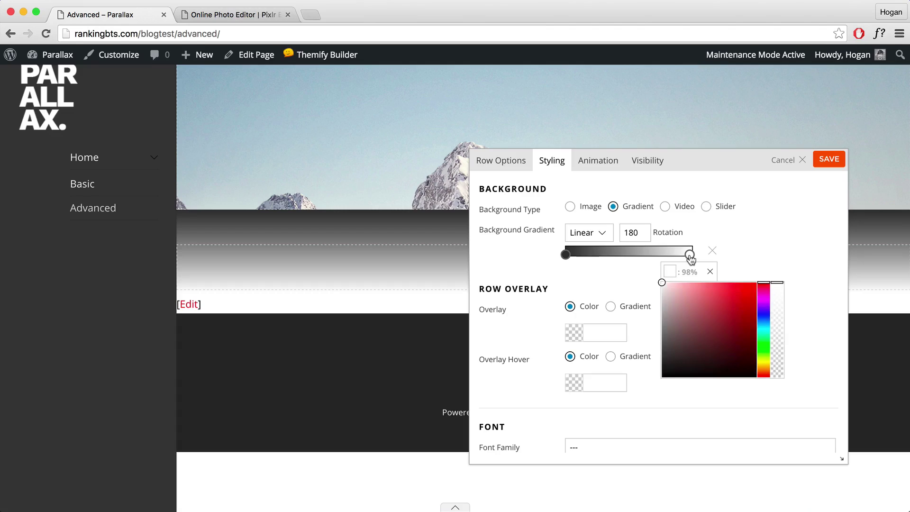
click(765, 328)
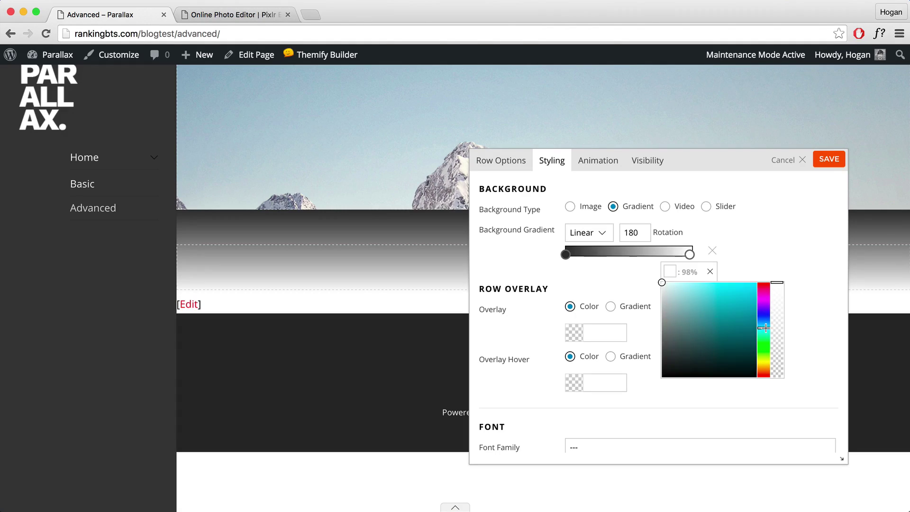
click(673, 310)
drag(672, 312, 675, 312)
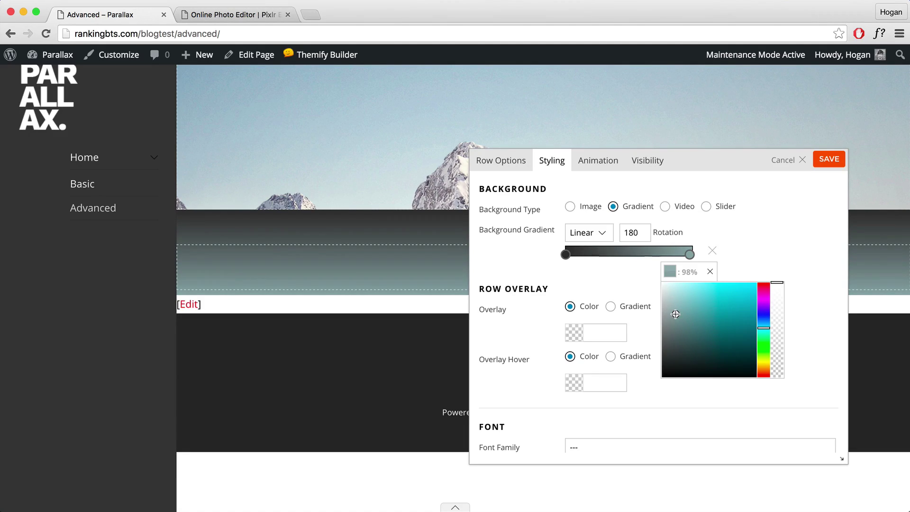
click(778, 308)
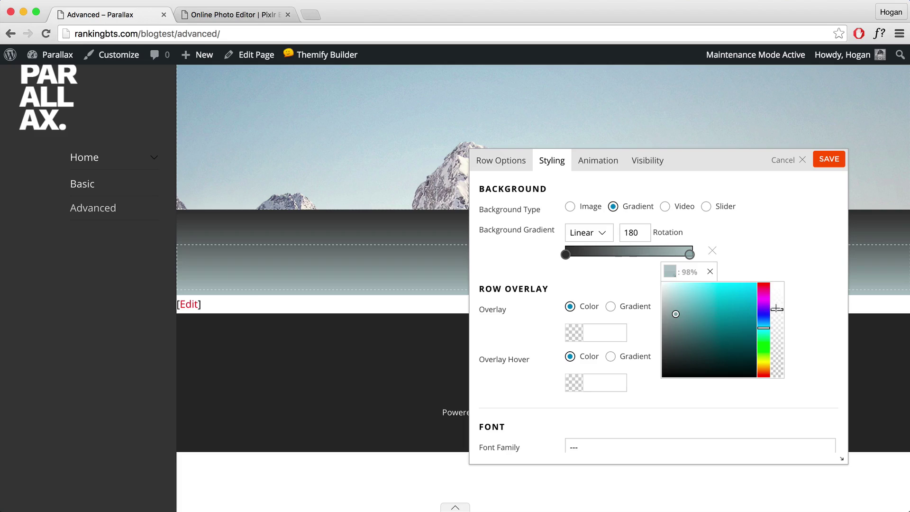
click(823, 162)
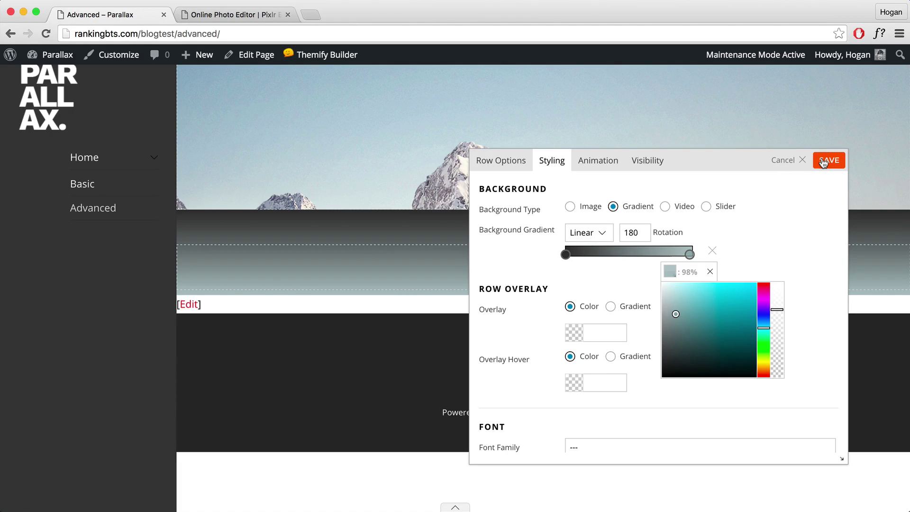
Step: Give the gradient row separate paddings of 15% at the top and 5% at the bottom, and save the row
scroll(752, 234, down, 10)
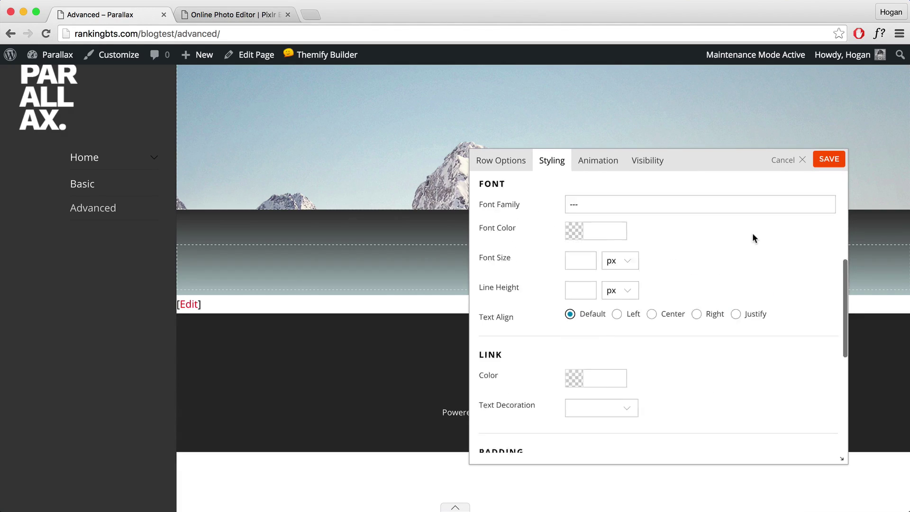
click(570, 339)
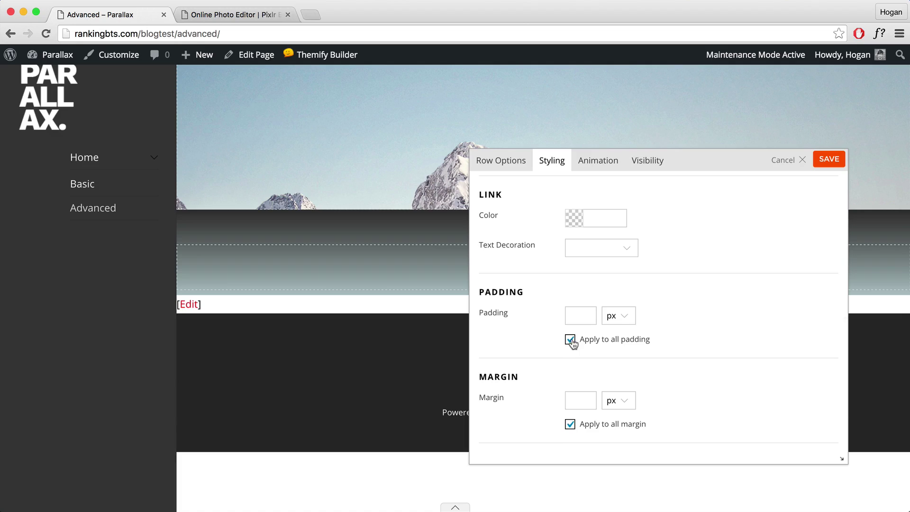
click(590, 314)
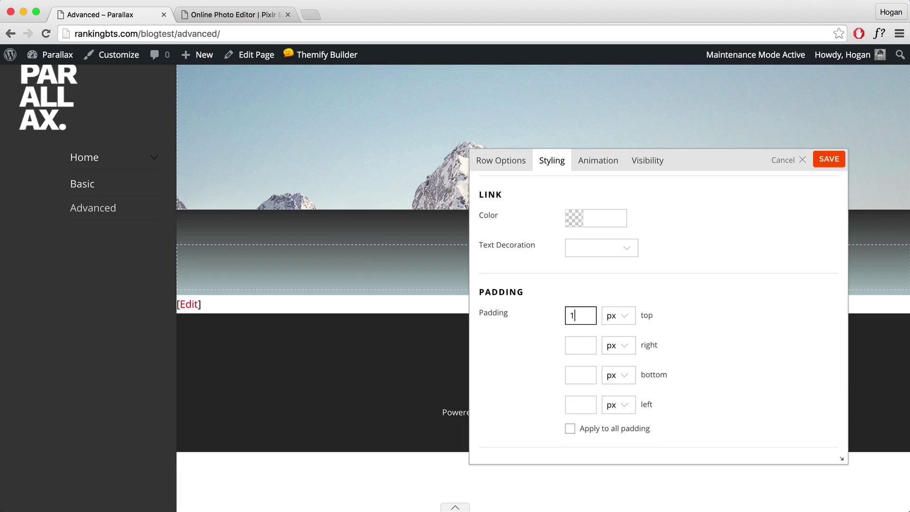
text(15)
click(617, 315)
click(613, 324)
click(583, 373)
text(5)
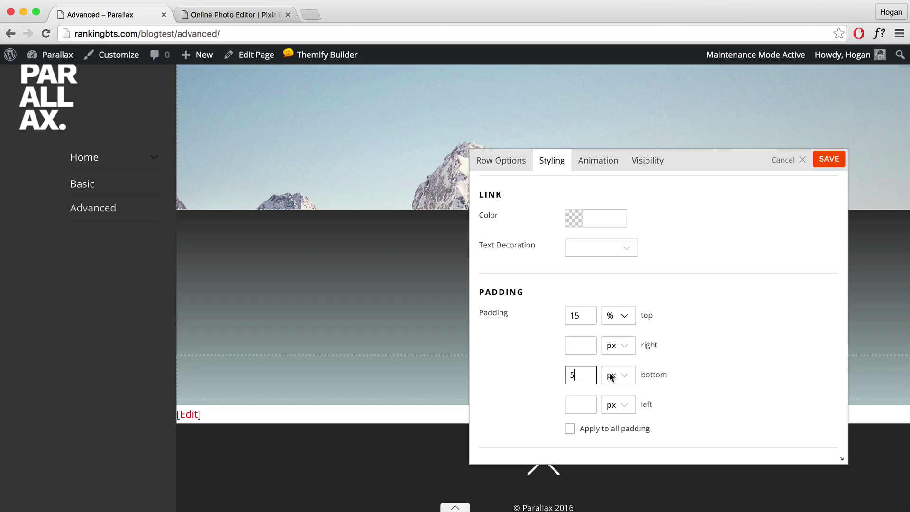
click(615, 376)
click(686, 332)
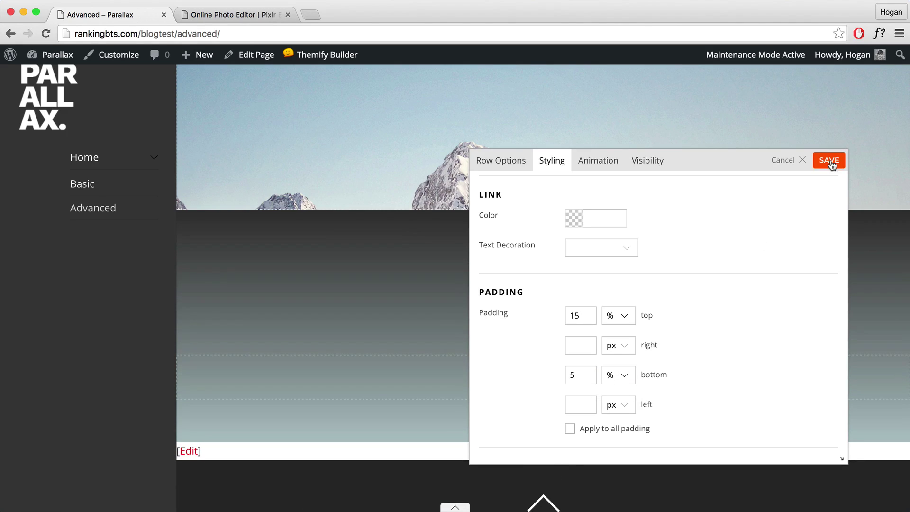
click(829, 159)
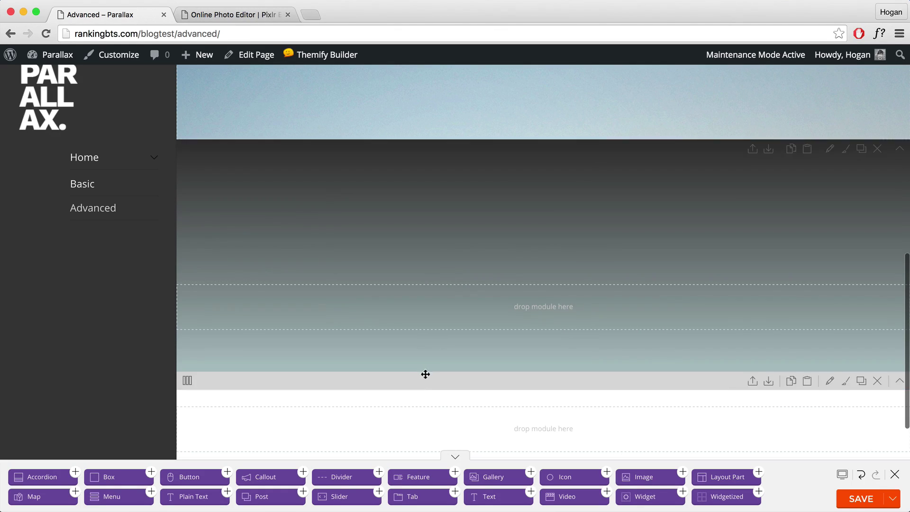
Step: Add an image module to the gradient row using HOW3_B-01.png from the media library
drag(659, 477, 593, 315)
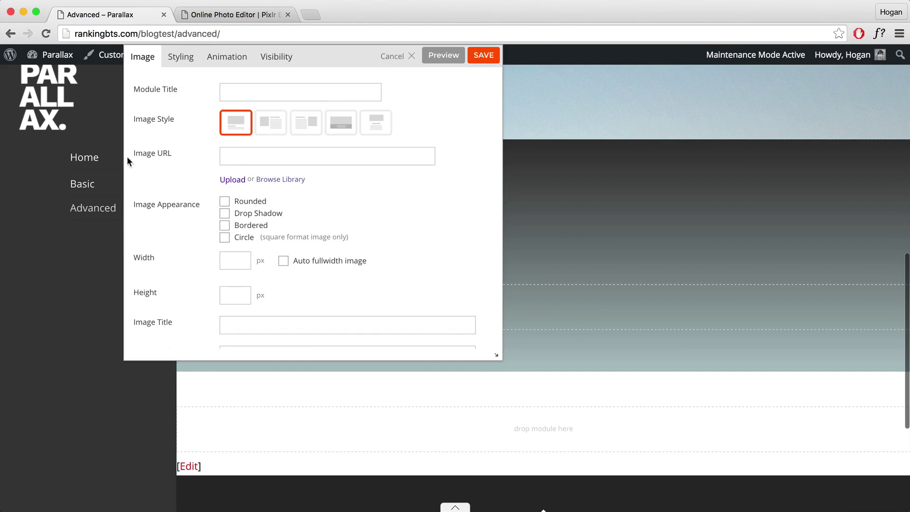
click(272, 179)
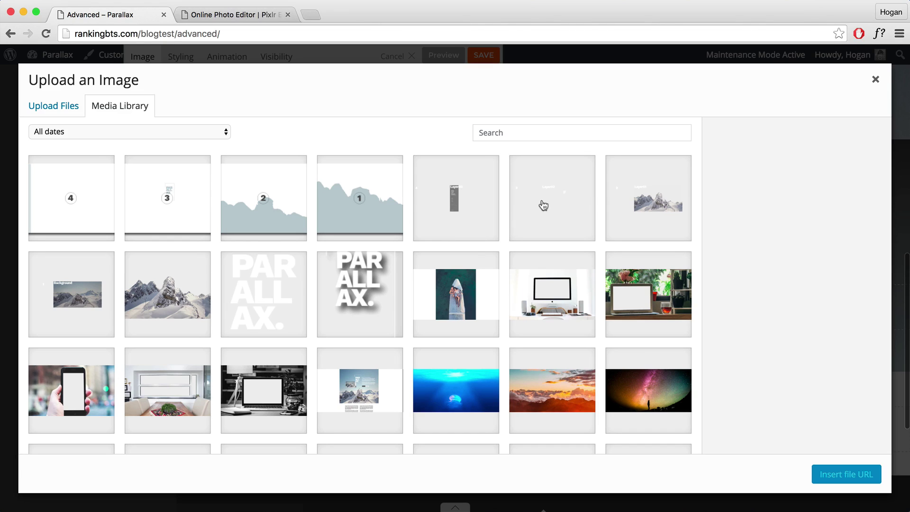
click(66, 315)
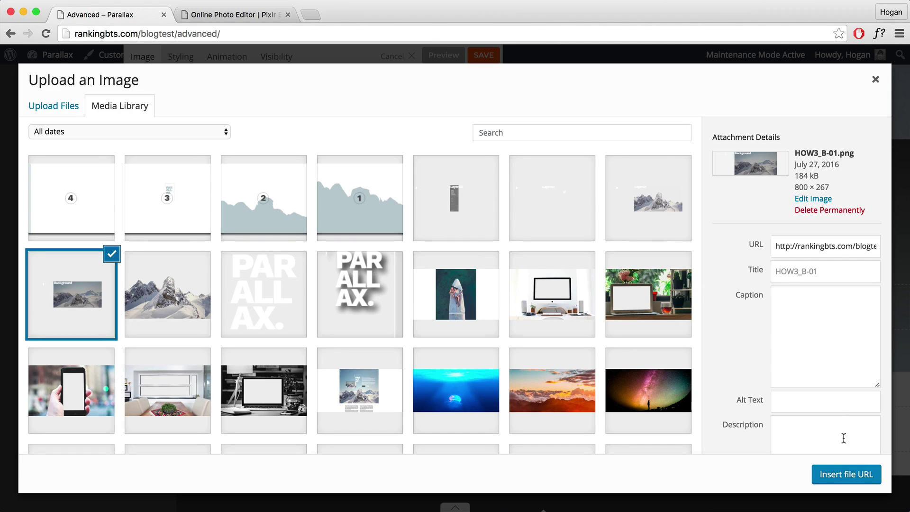
click(839, 476)
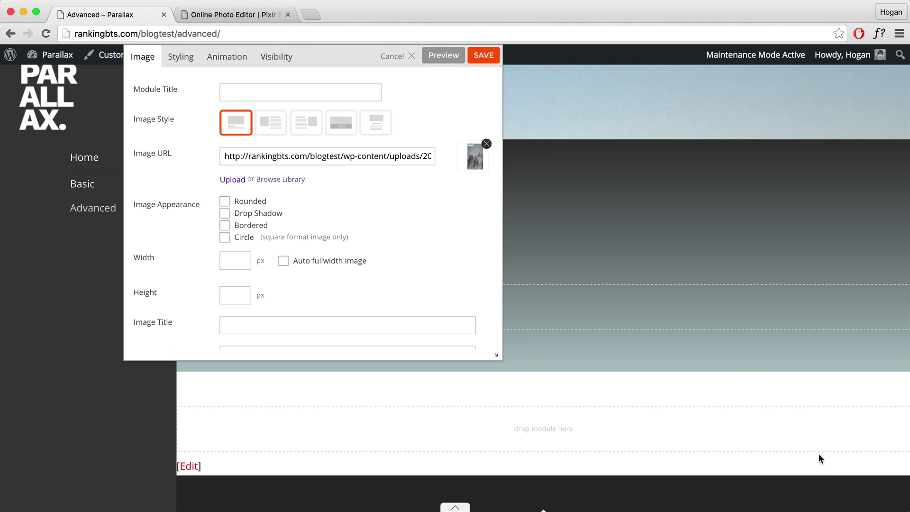
drag(312, 56, 701, 150)
Step: Give the Background image a bounceInLeft appearance effect with a 1-second delay
click(586, 148)
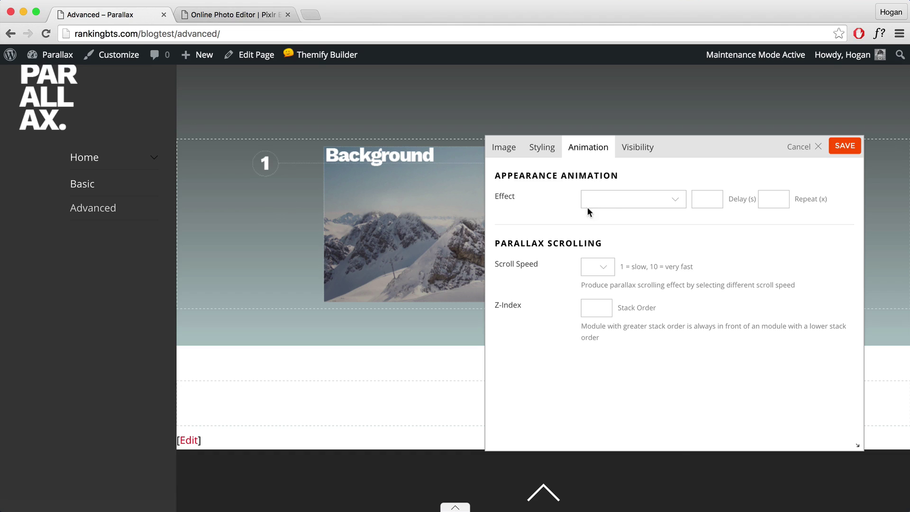
click(608, 198)
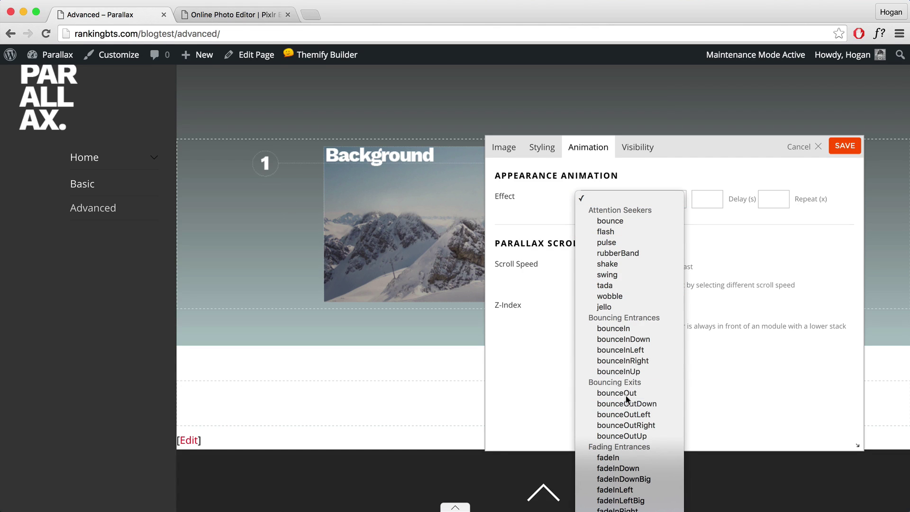
click(637, 351)
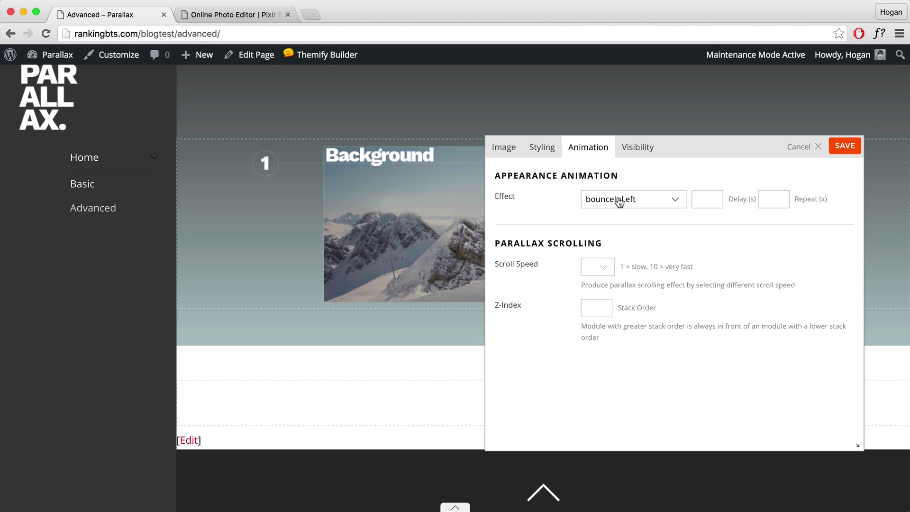
click(705, 202)
text(1)
click(707, 216)
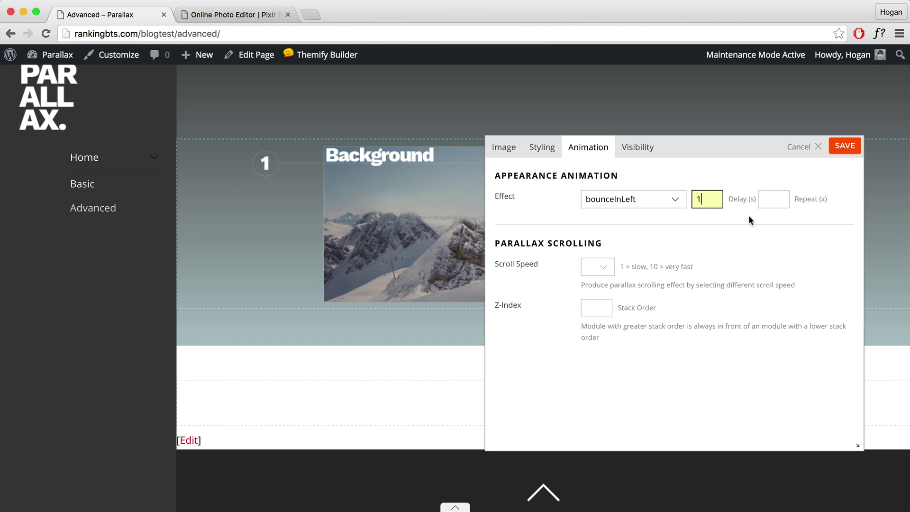
Step: Set the Background image's parallax scroll speed to 3 and its z-index to 1, and save the module
click(601, 272)
click(595, 299)
click(607, 309)
scroll(847, 152, down, 1)
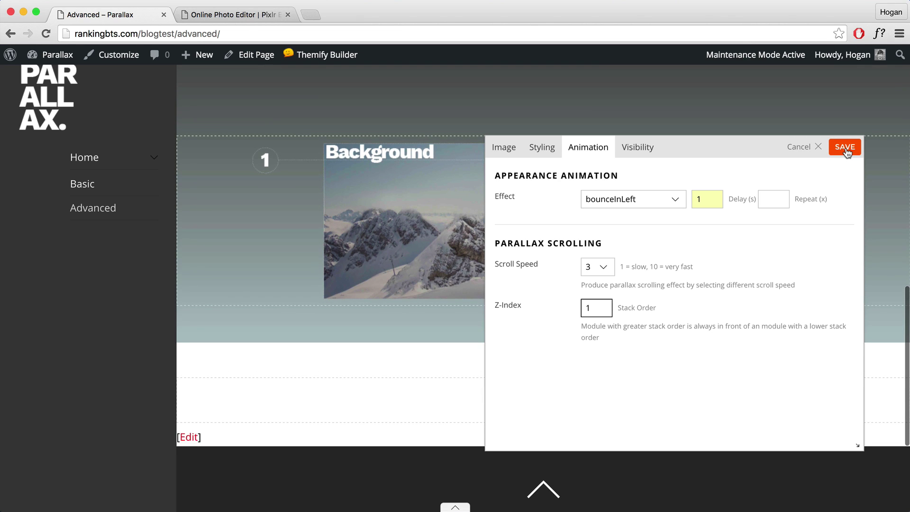
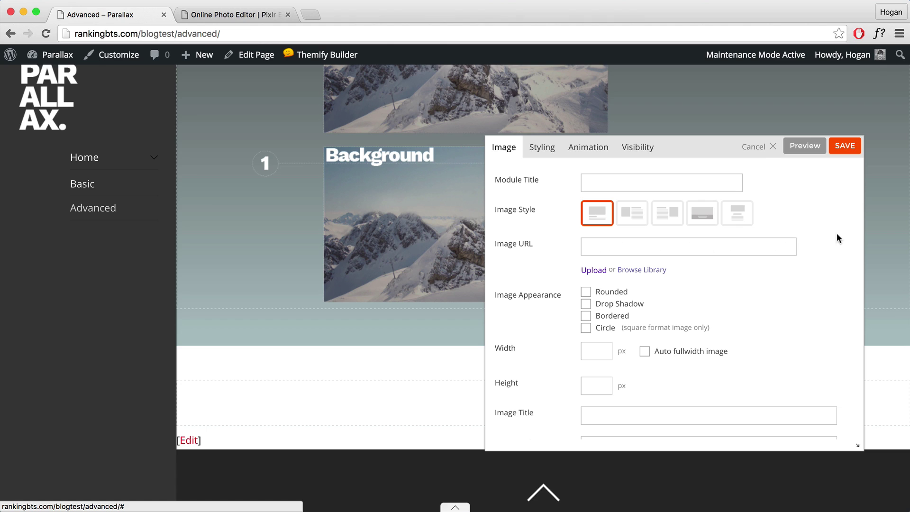
Step: Use HOW3_B-02.png from the media library as the duplicated image module's picture
click(663, 270)
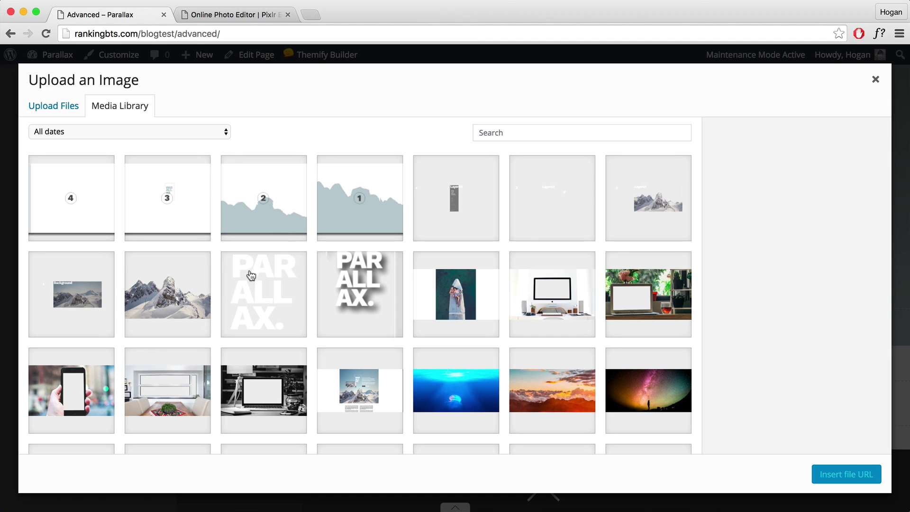
click(638, 212)
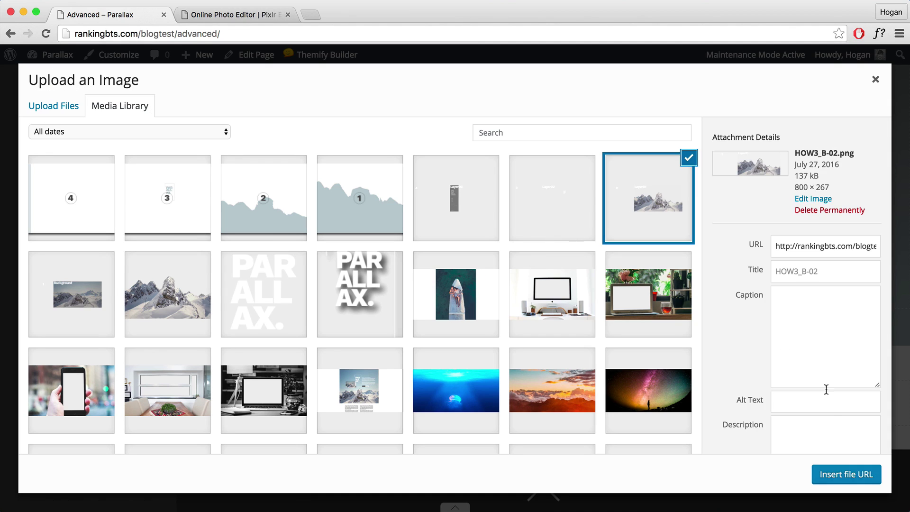
click(838, 478)
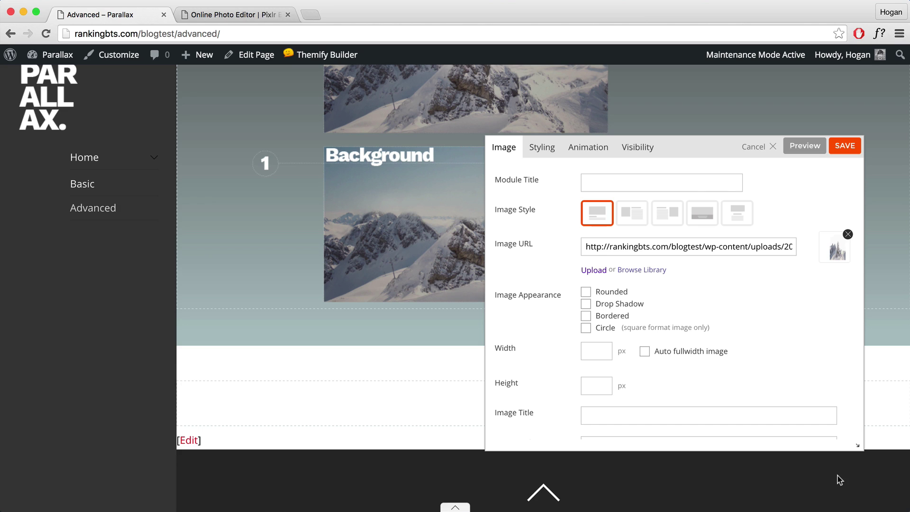
Step: Give the duplicated image module a separate top margin of -15% and preview it on the page
click(550, 154)
scroll(668, 262, down, 10)
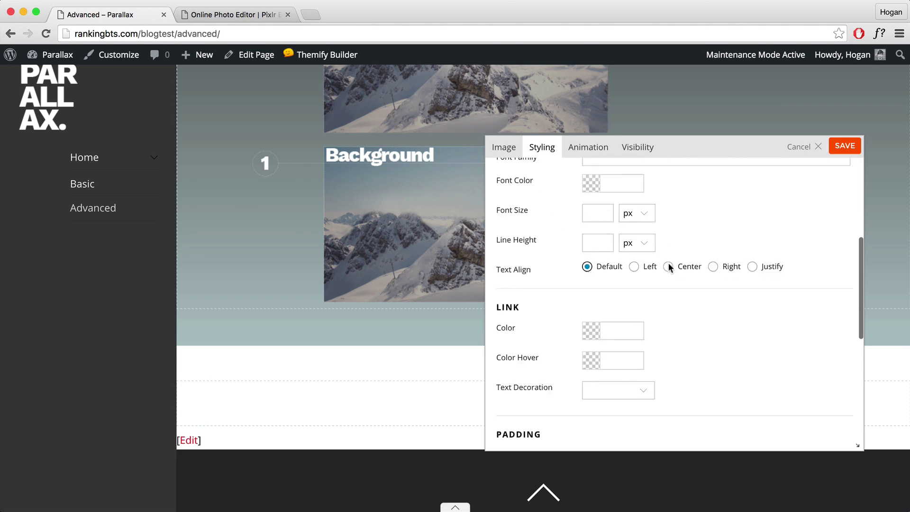
scroll(668, 263, down, 3)
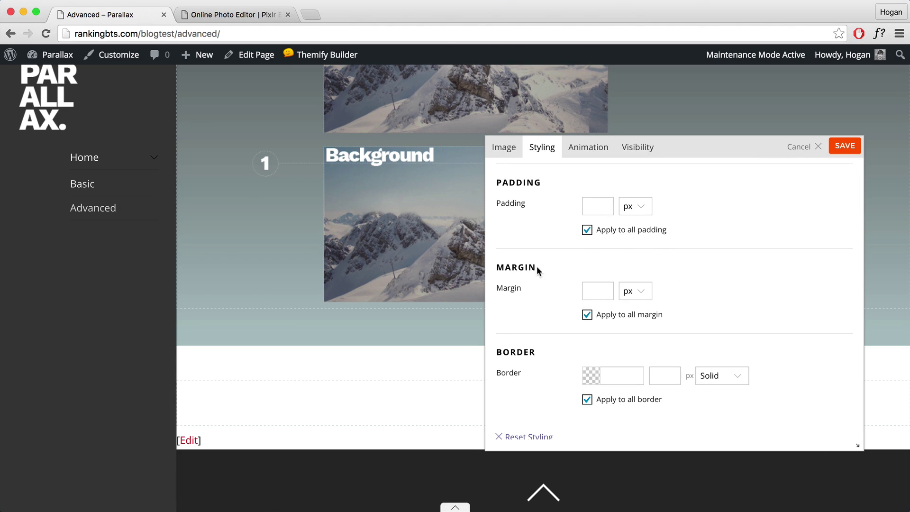
double_click(507, 266)
click(587, 315)
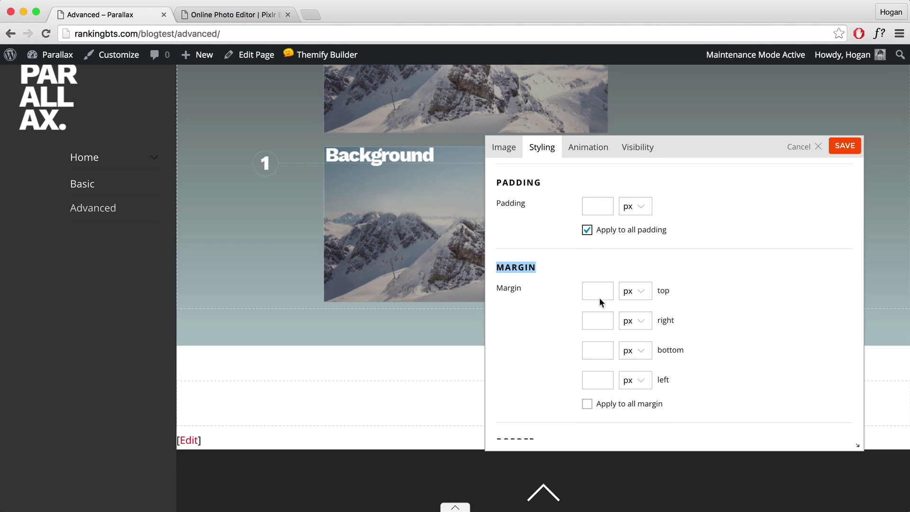
click(600, 296)
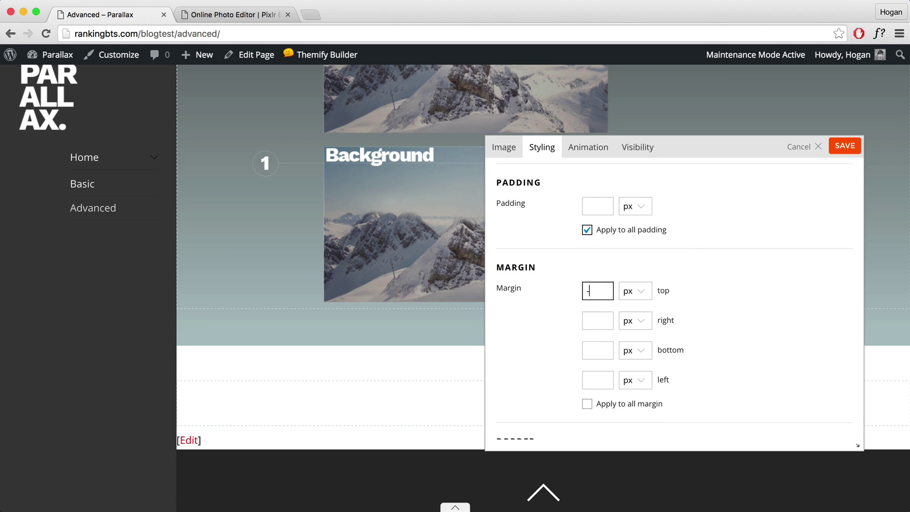
text(-15)
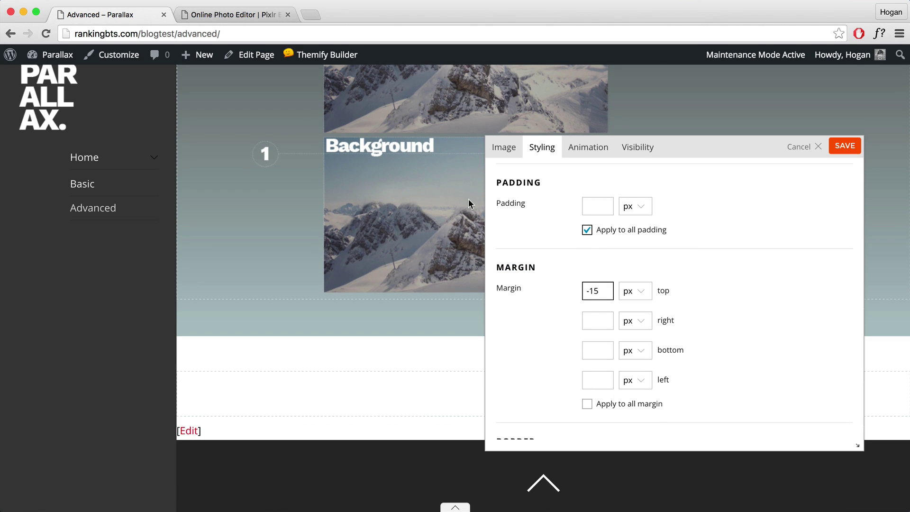
scroll(468, 204, up, 5)
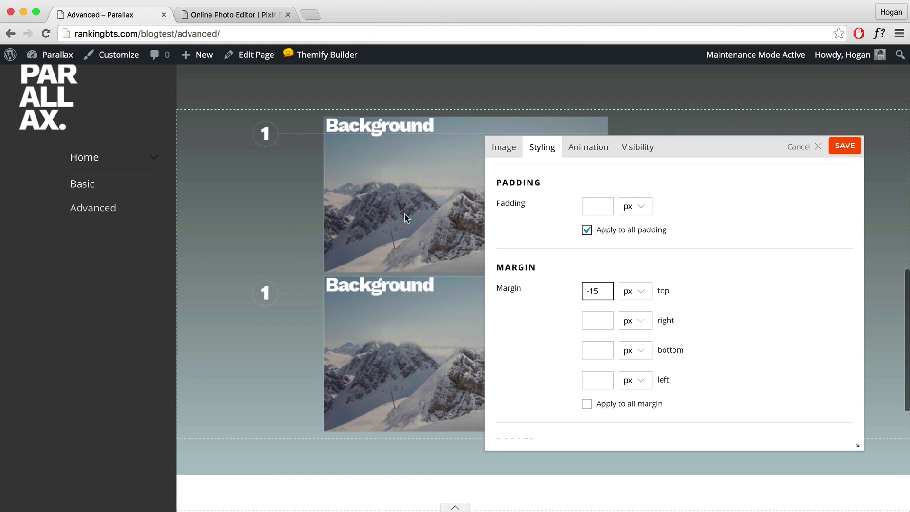
click(640, 292)
click(639, 300)
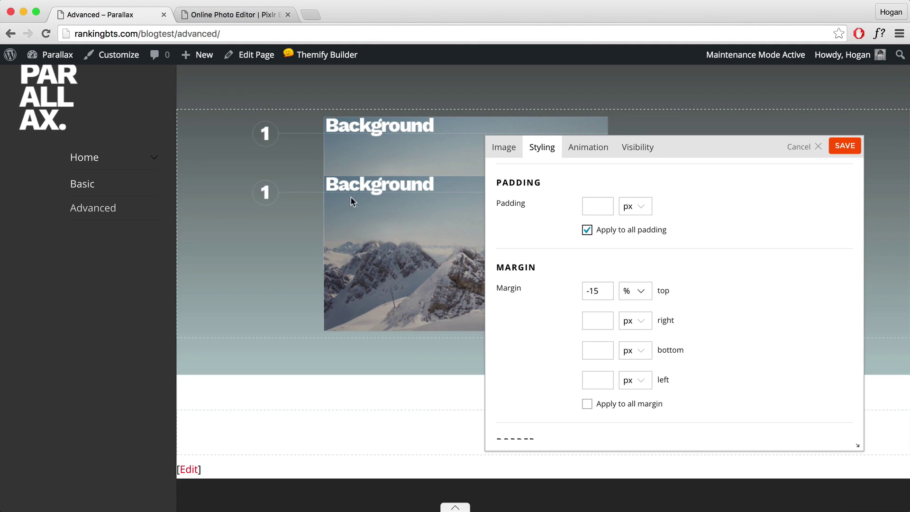
click(503, 147)
click(818, 151)
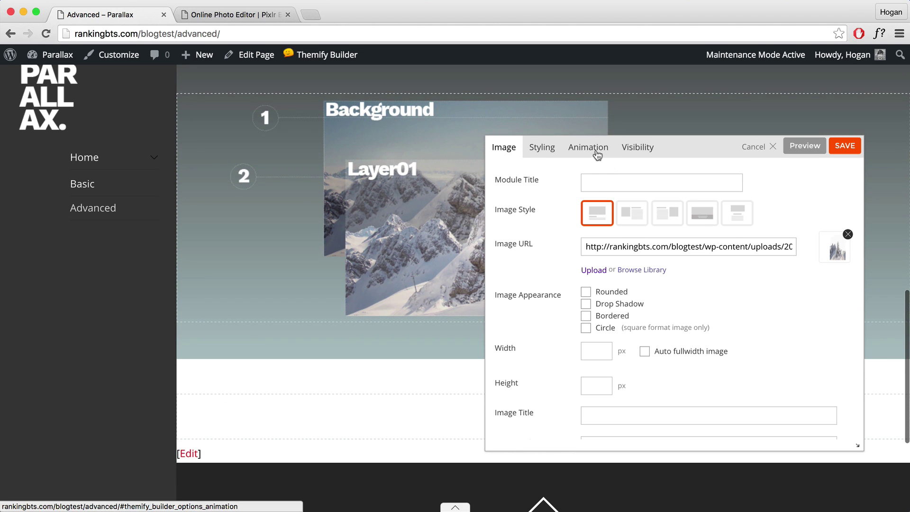
Step: Set the Layer01 image's appearance animation delay to 2 seconds with a z-index of 1, and save the module
click(594, 148)
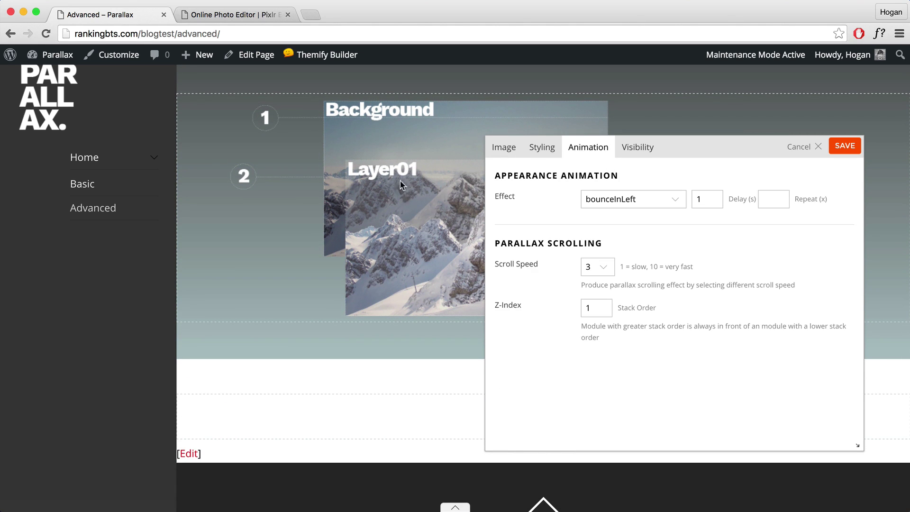
scroll(332, 156, up, 2)
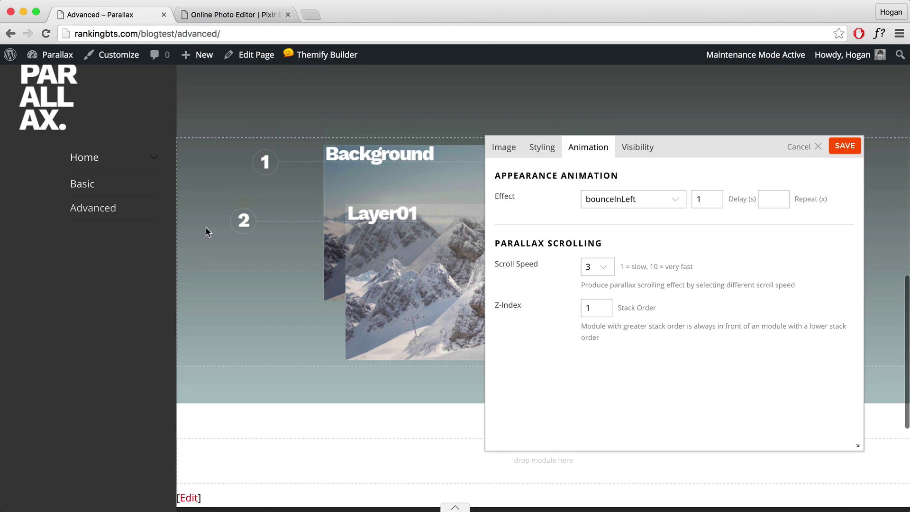
double_click(721, 198)
text(2)
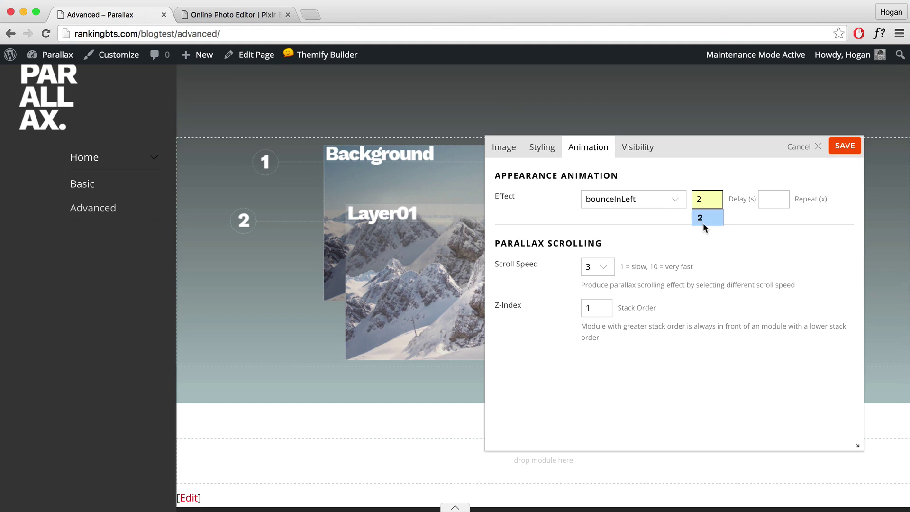
double_click(602, 309)
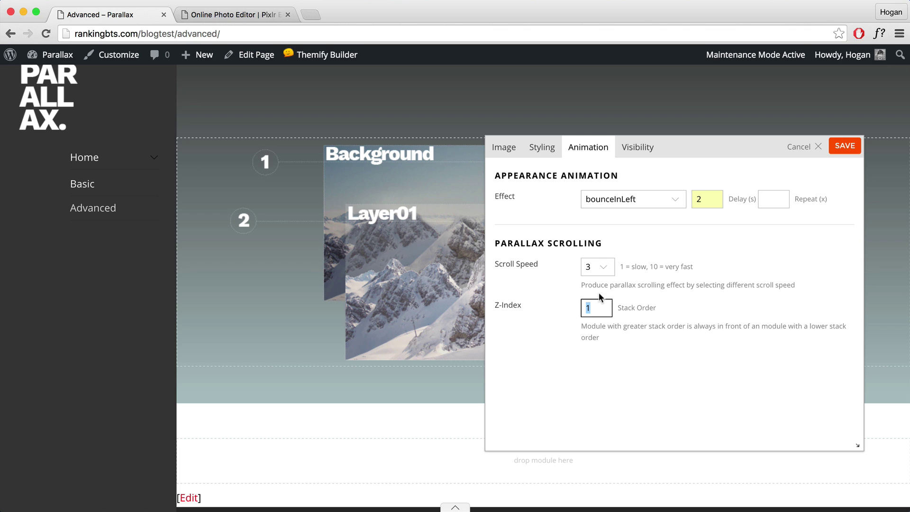
text(2)
click(839, 153)
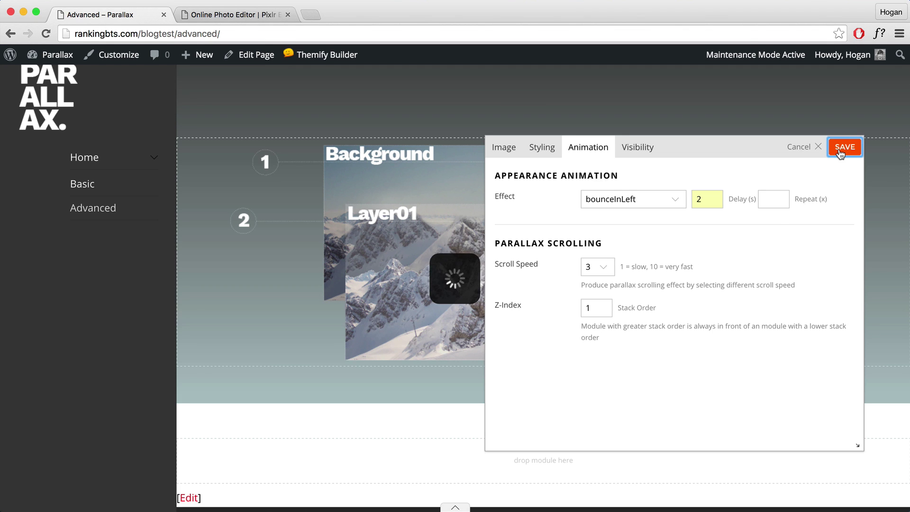
Step: Set the Background image's z-index to 2 and save the module
scroll(761, 173, down, 2)
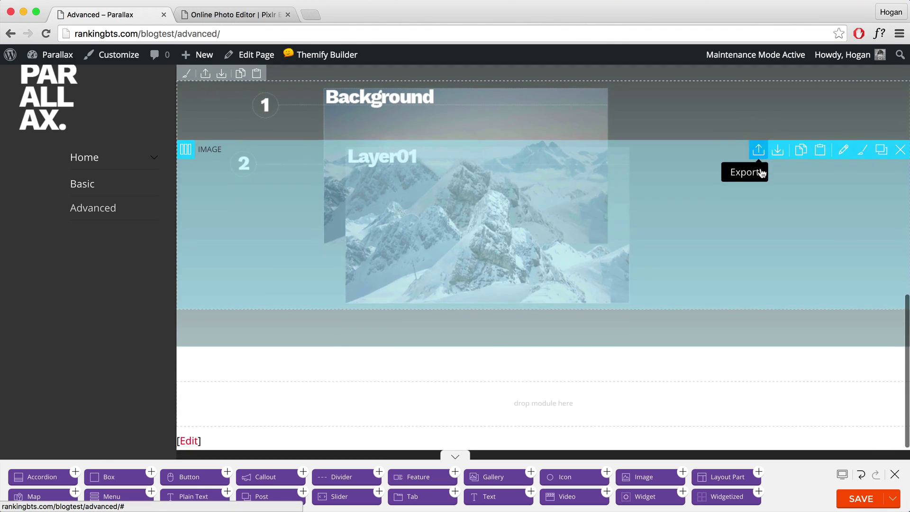
double_click(703, 164)
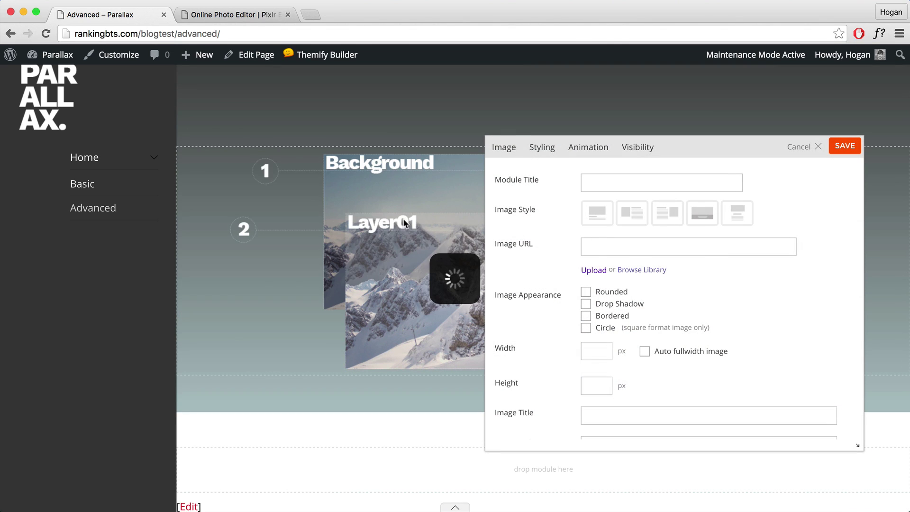
click(571, 151)
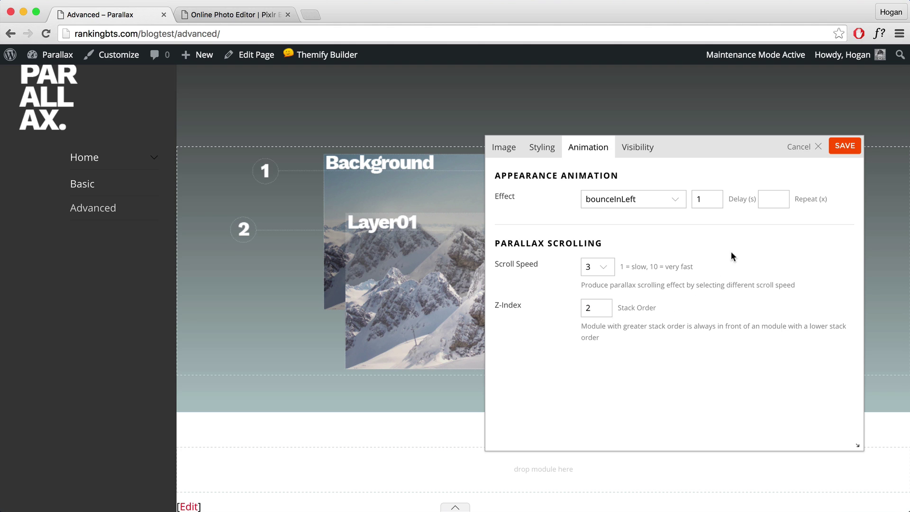
click(845, 146)
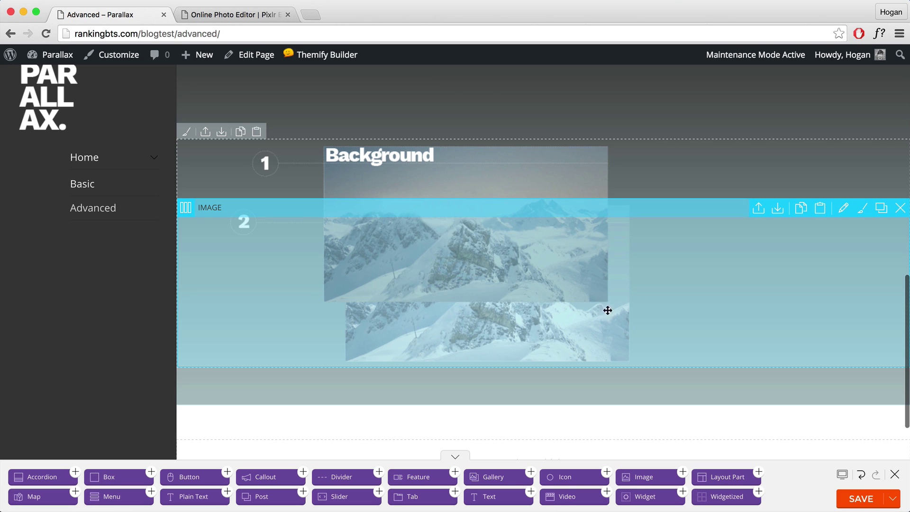
Step: Raise the Layer01 image's z-index to 2 and save the module
double_click(709, 289)
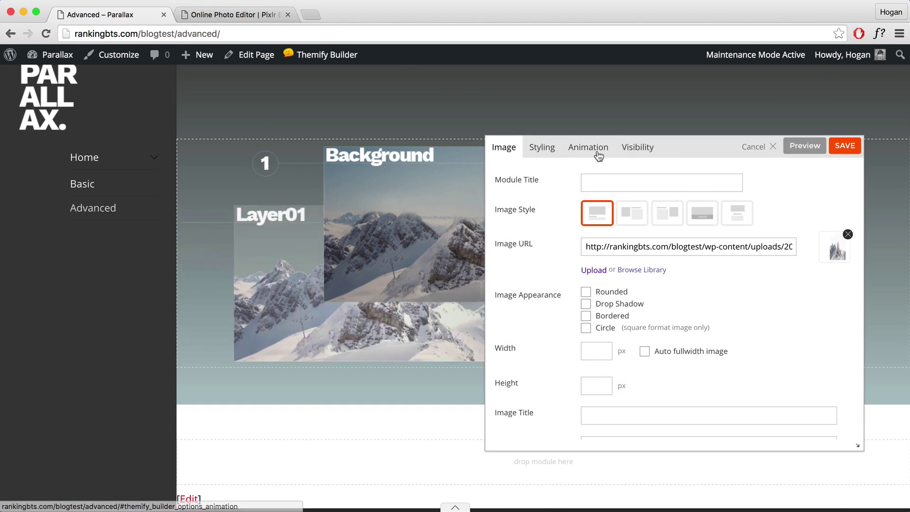
click(588, 146)
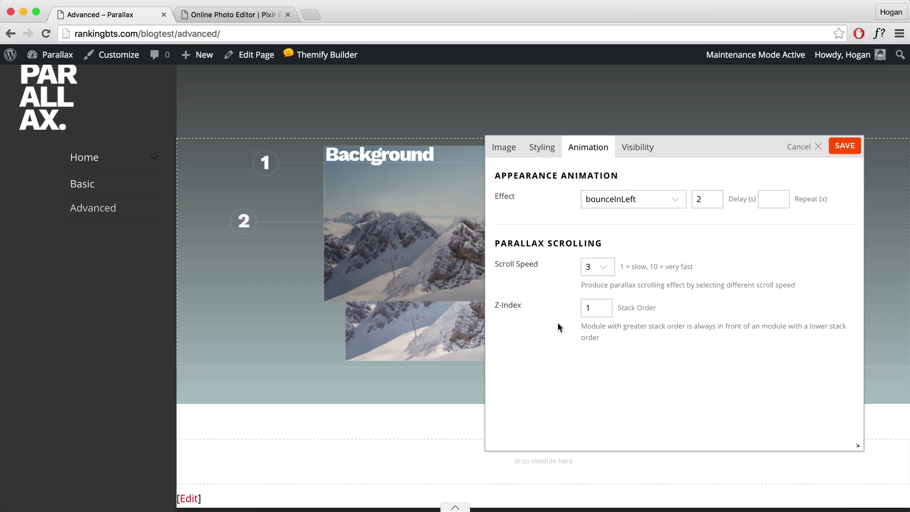
drag(529, 304, 489, 304)
click(604, 307)
text(2)
click(843, 148)
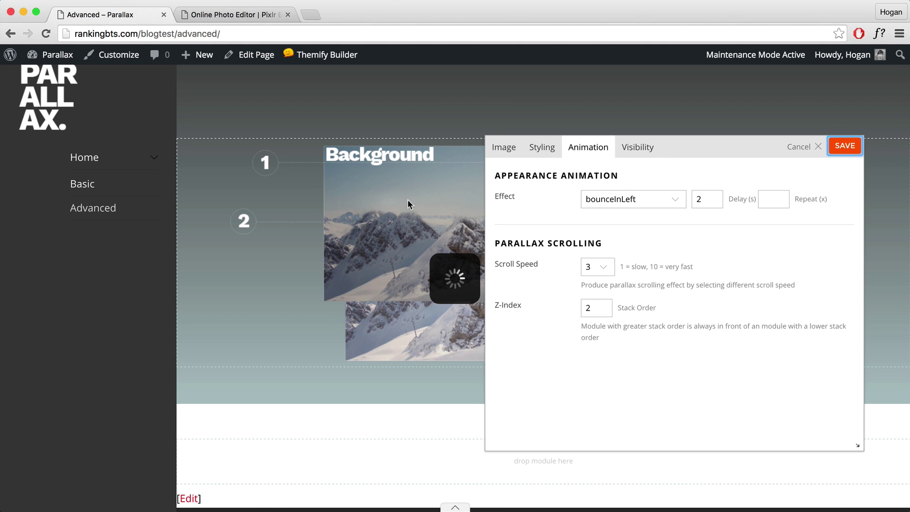
Step: Set the Background image's z-index to 1 and save the module
scroll(616, 143, down, 2)
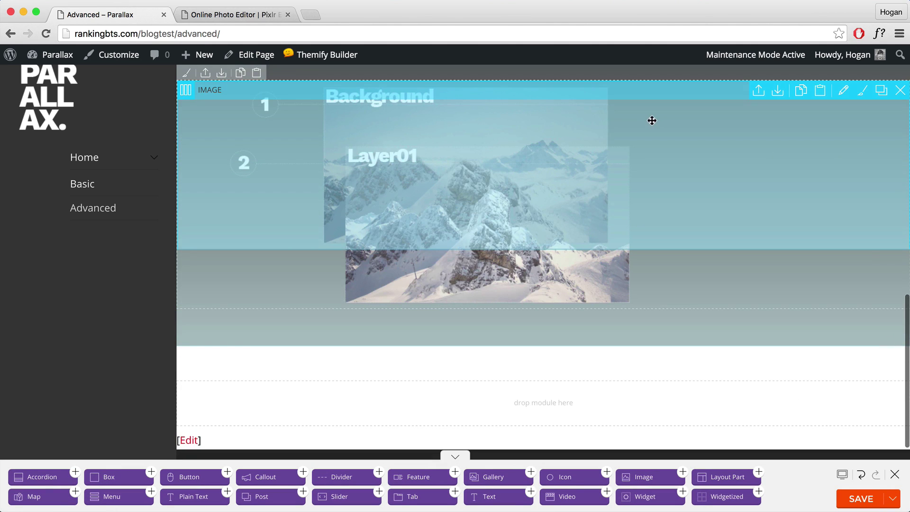
double_click(652, 120)
click(588, 147)
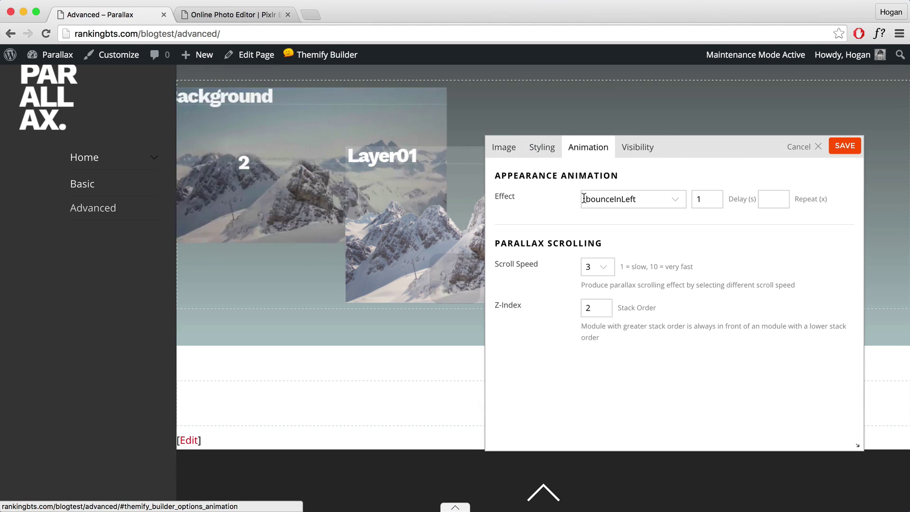
double_click(582, 306)
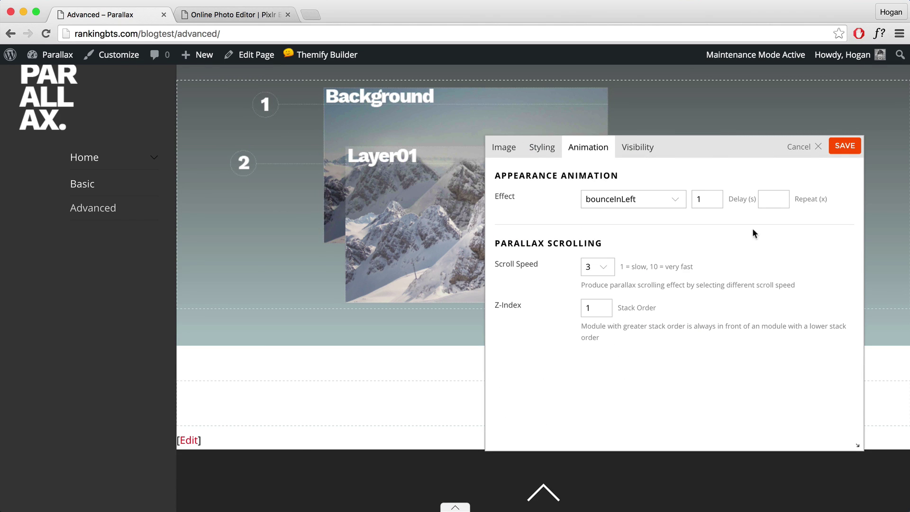
click(845, 145)
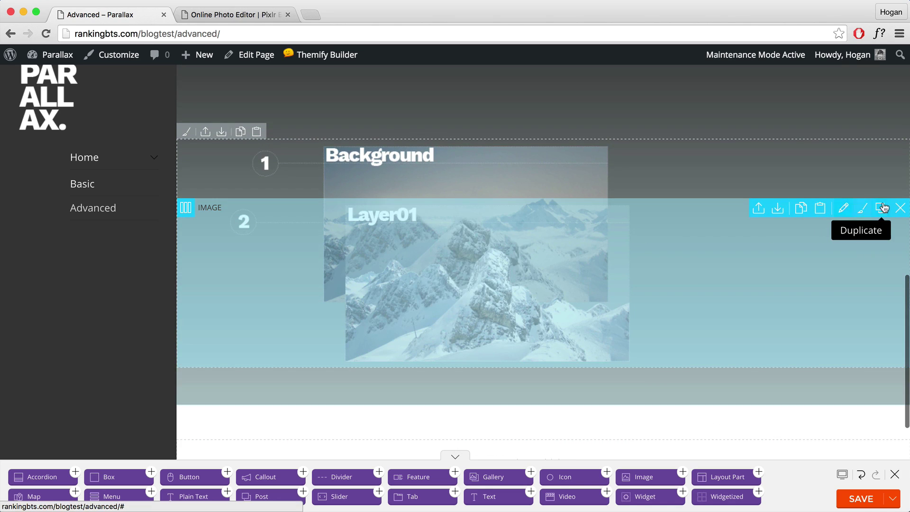
Step: Duplicate the Layer01 image module and replace the copy's image with HOW3_B-03.png from the media library
click(882, 208)
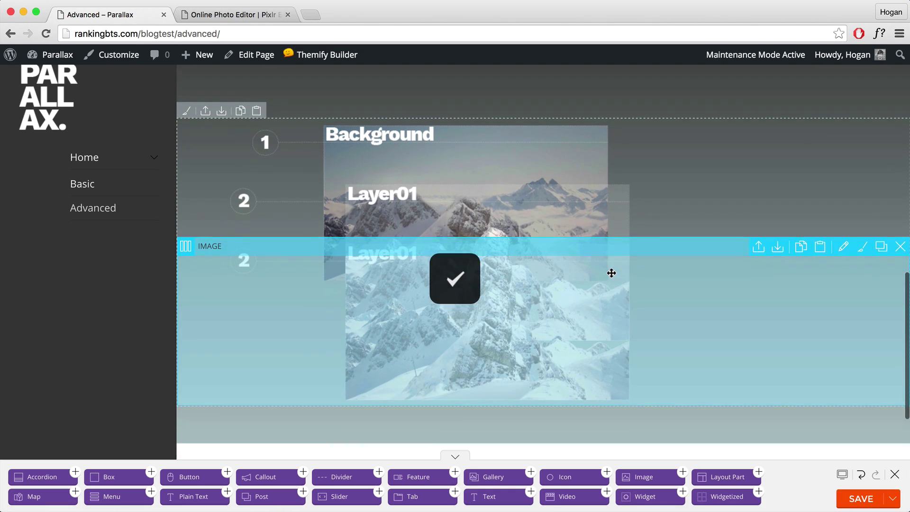
scroll(611, 273, down, 2)
double_click(563, 334)
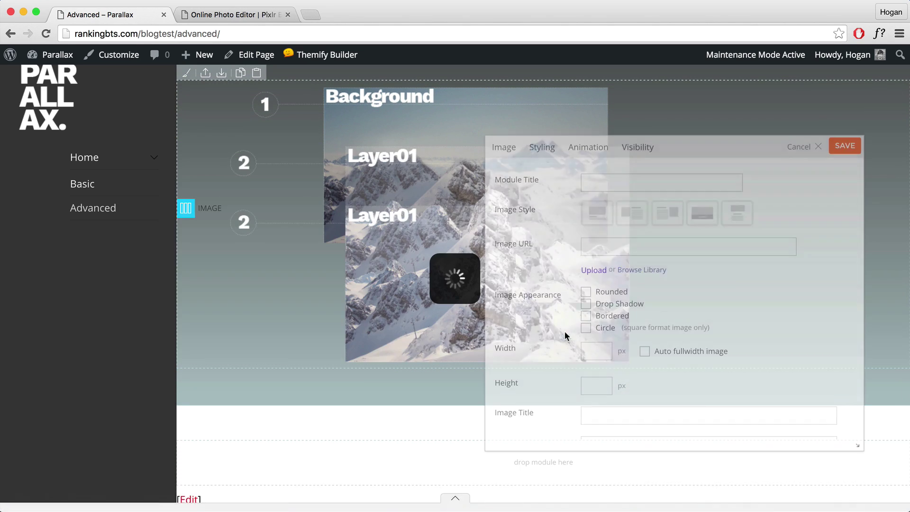
click(847, 235)
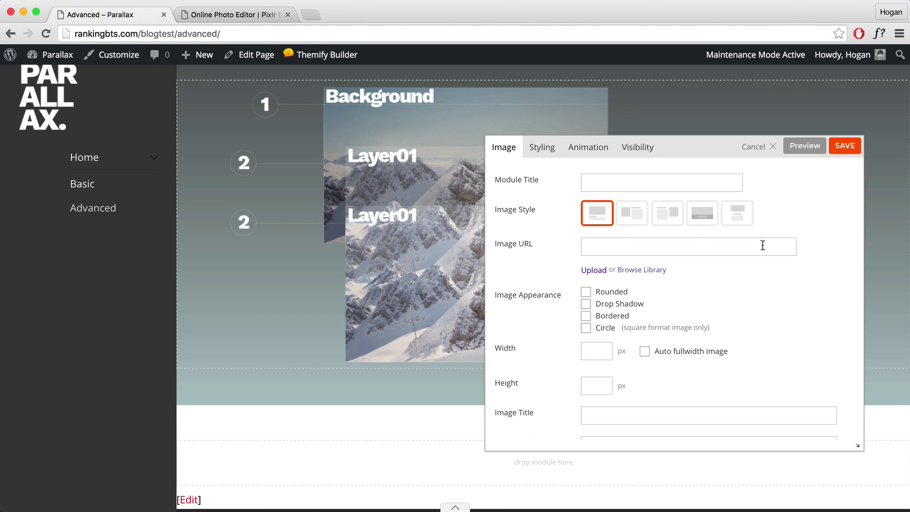
click(759, 245)
click(645, 270)
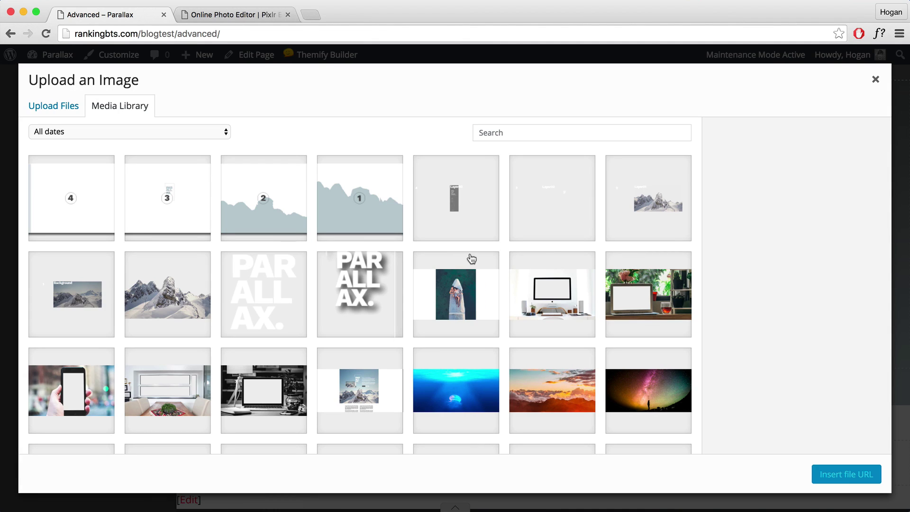
click(536, 221)
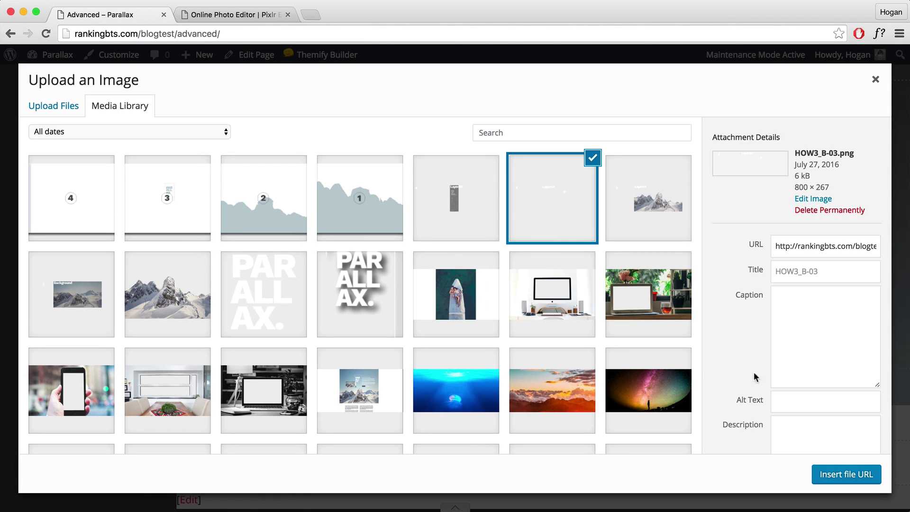
click(830, 472)
Step: Give the duplicated module an appearance animation delay of 3 seconds and a z-index of 3, and save it
click(591, 150)
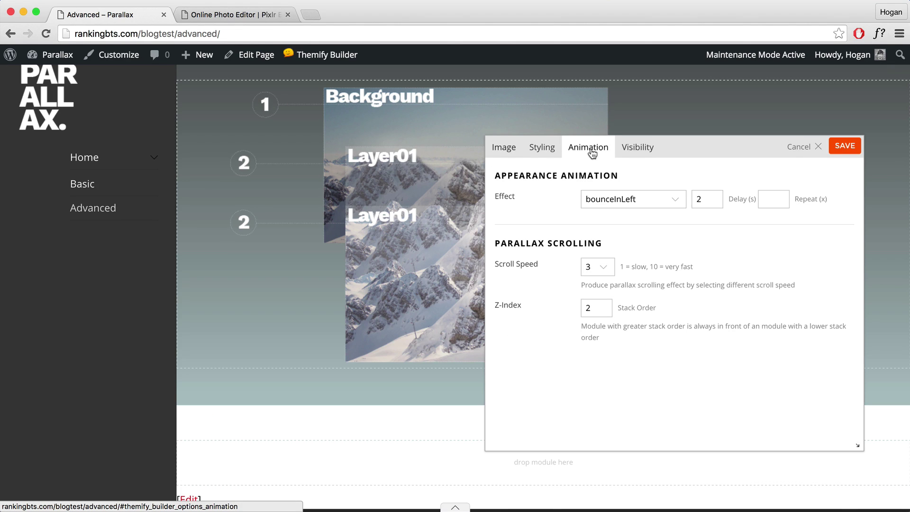
double_click(695, 199)
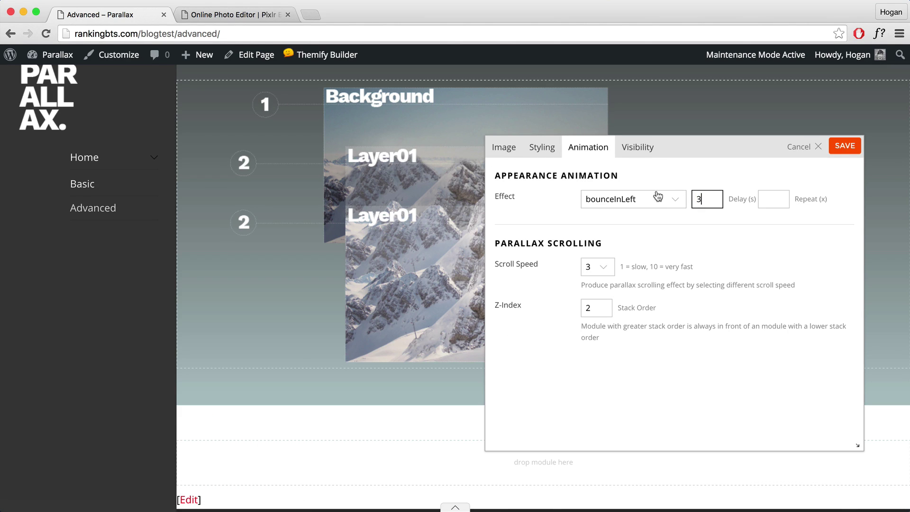
text(3)
double_click(607, 306)
click(845, 146)
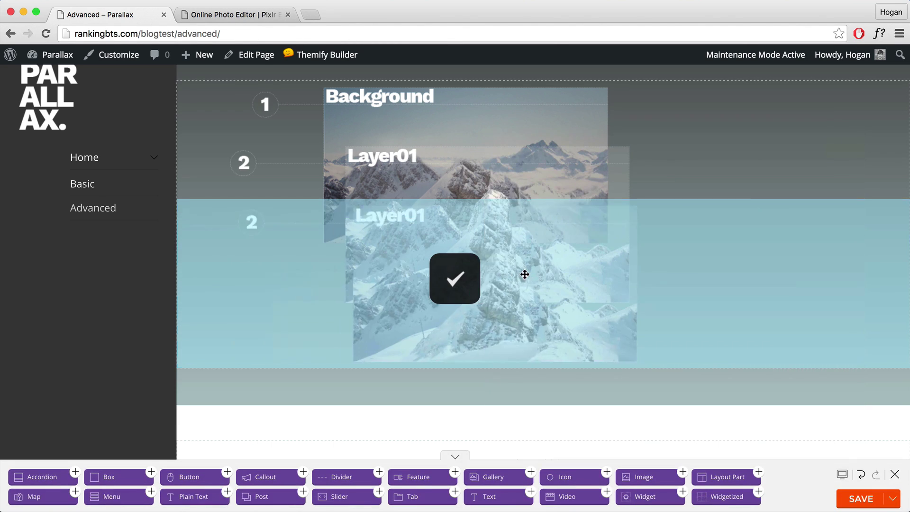
scroll(525, 273, down, 3)
scroll(525, 274, up, 3)
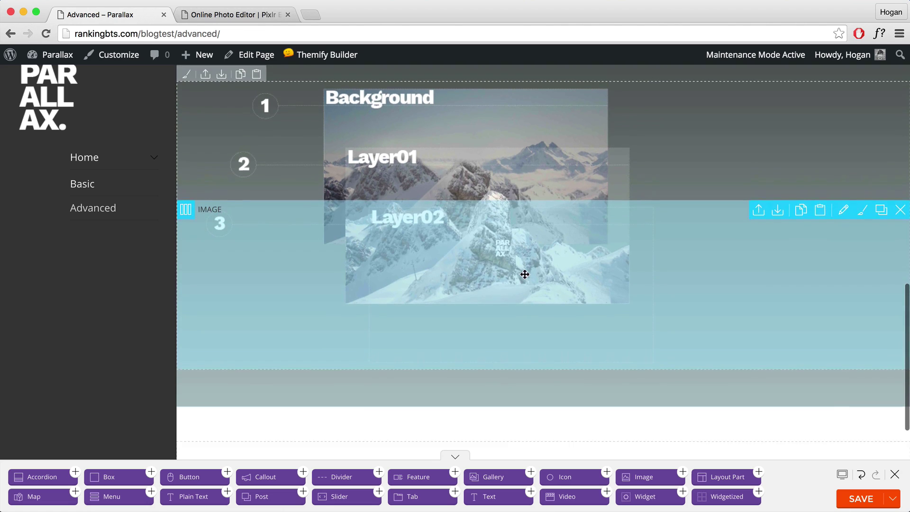
Step: Duplicate the Layer02 image module and replace the copy's image with HOW3_B-04.png from the media library
click(880, 219)
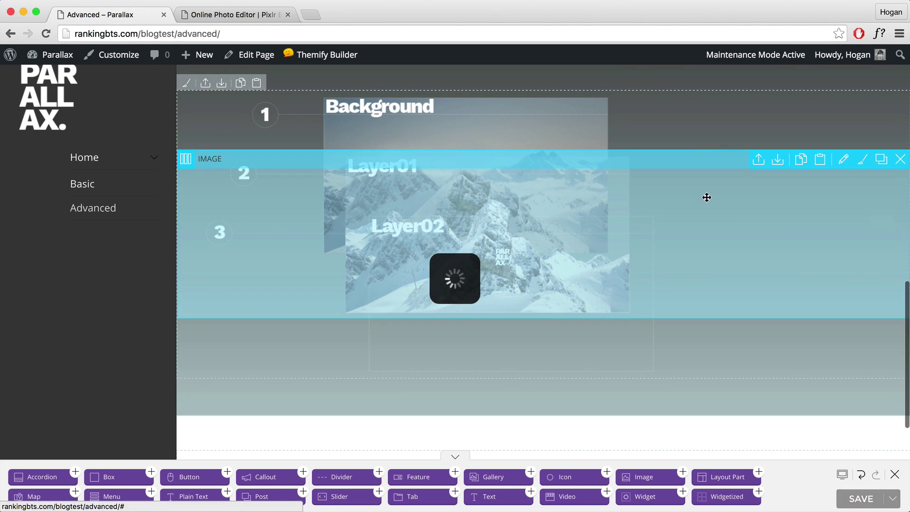
scroll(493, 284, down, 3)
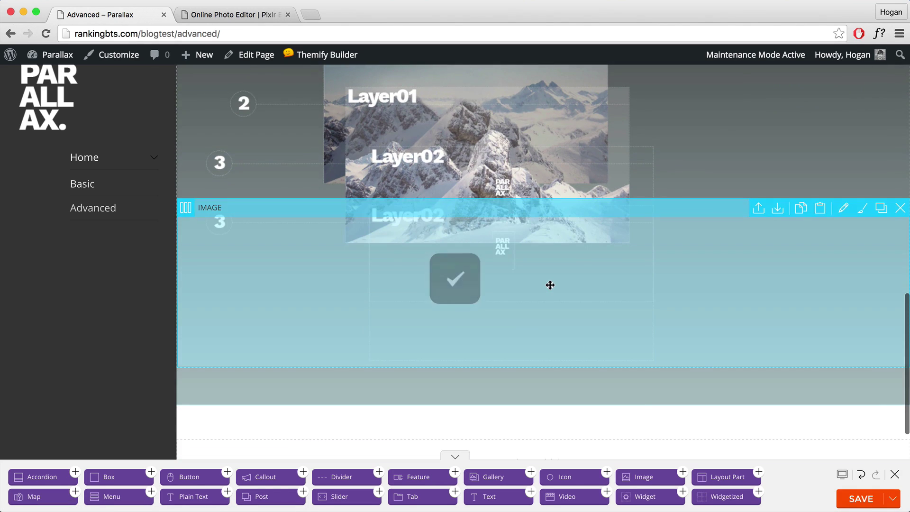
double_click(530, 318)
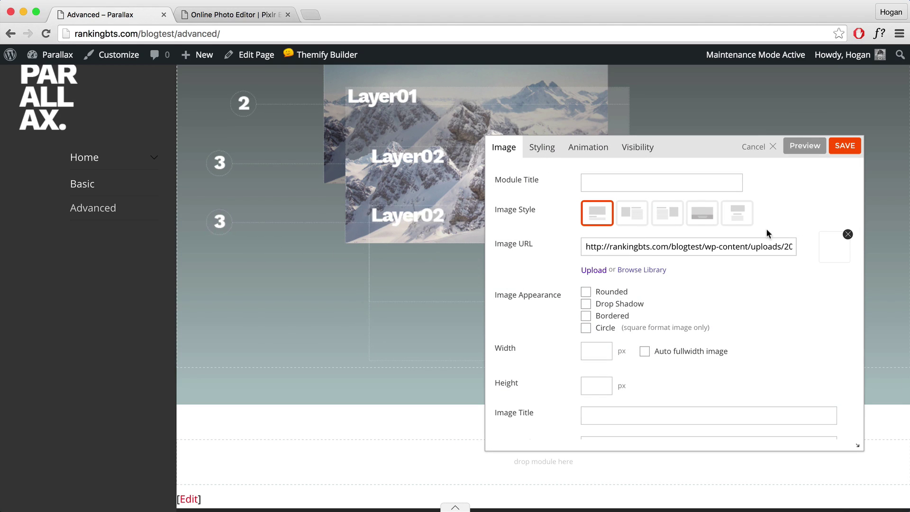
click(847, 234)
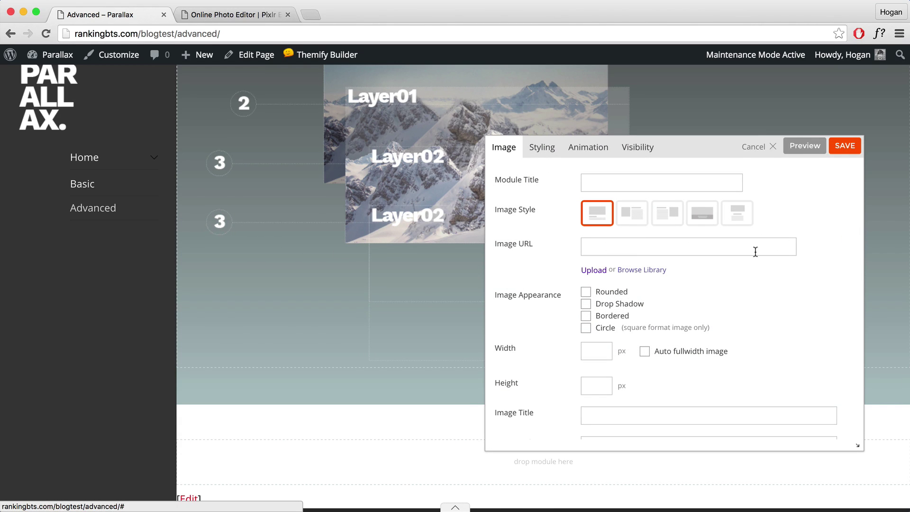
click(718, 248)
click(661, 269)
click(419, 213)
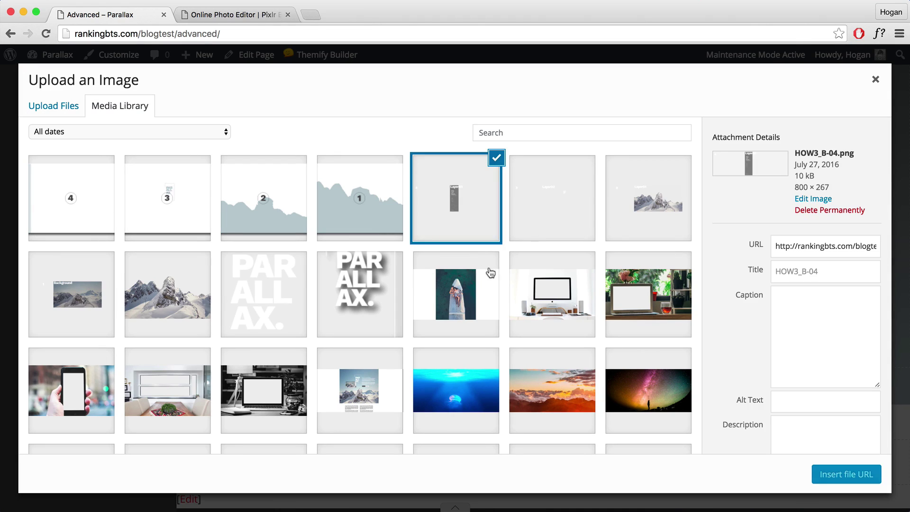
click(846, 474)
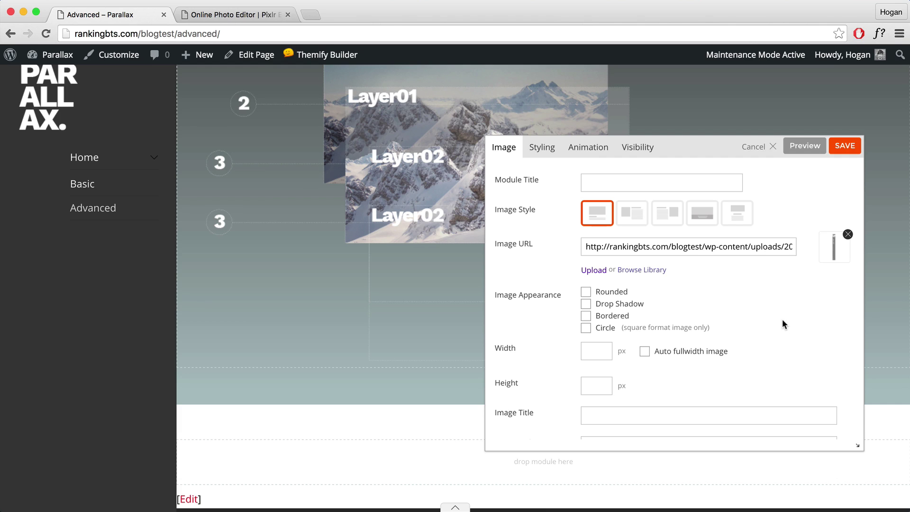
Step: Set the new copy's appearance animation delay to 4 seconds and its z-index to 4, and save the module
click(588, 147)
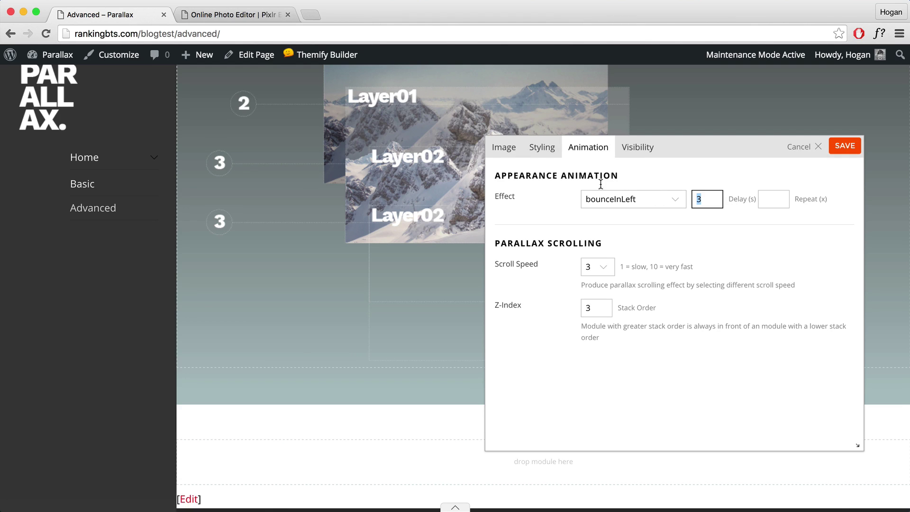
key(Tab)
key(Tab)
key(Tab)
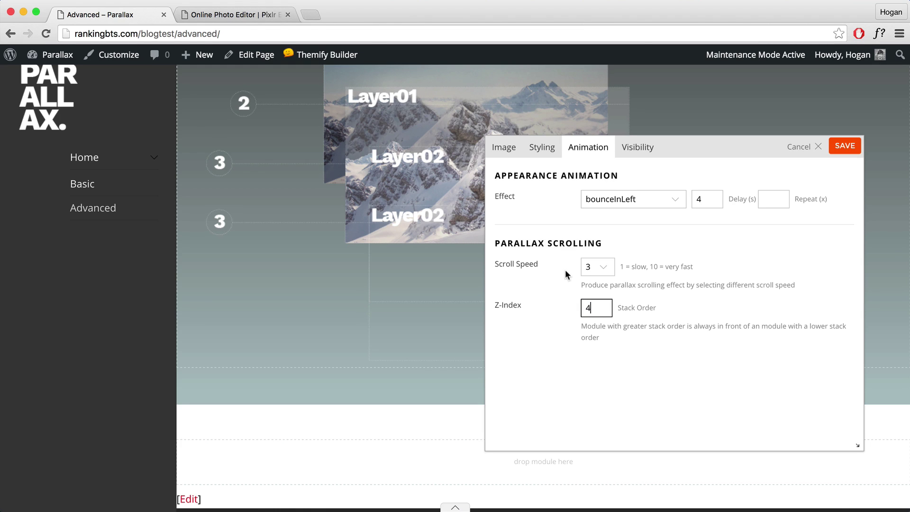
click(838, 151)
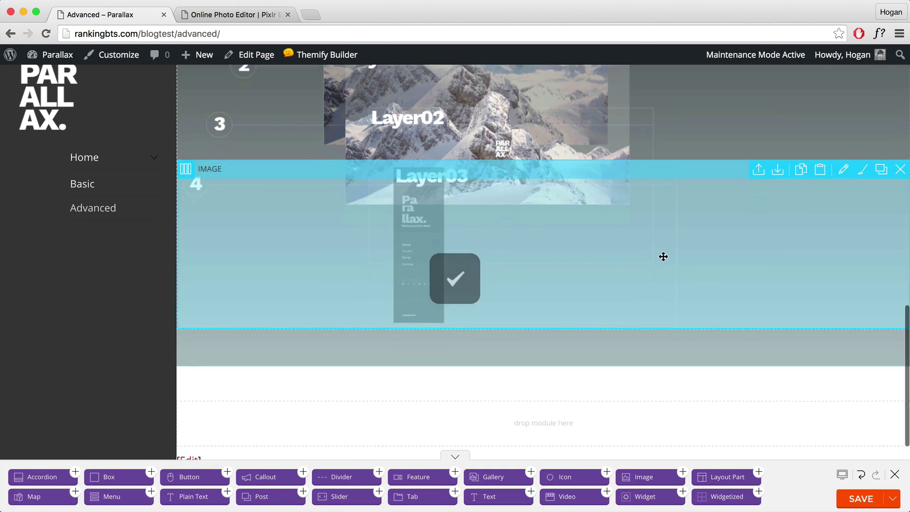
Step: Set the gradient row's text alignment to Center in its styling options and save the row
scroll(658, 258, up, 3)
scroll(657, 258, down, 4)
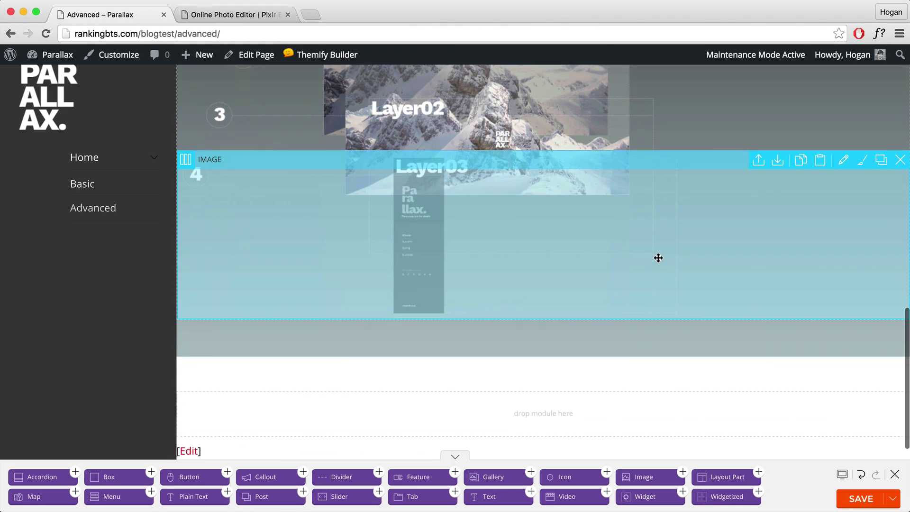
scroll(654, 258, up, 4)
scroll(521, 239, up, 4)
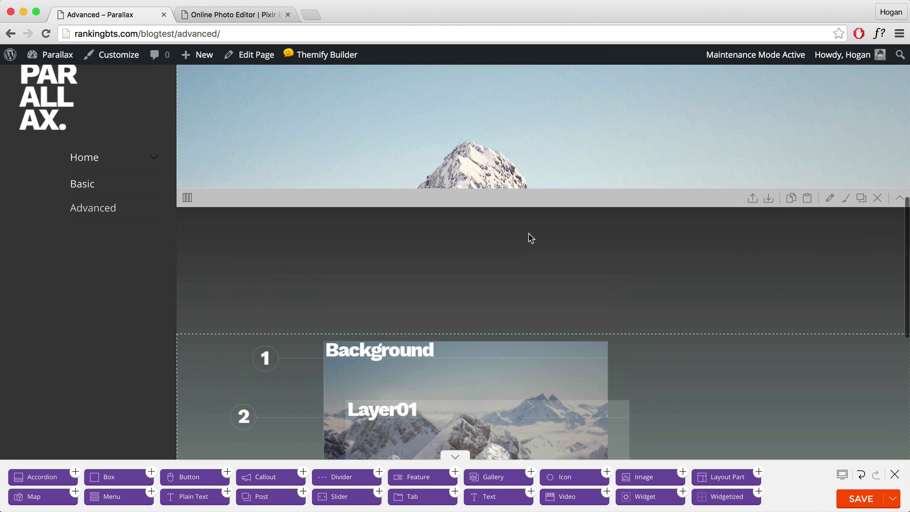
click(829, 197)
click(578, 151)
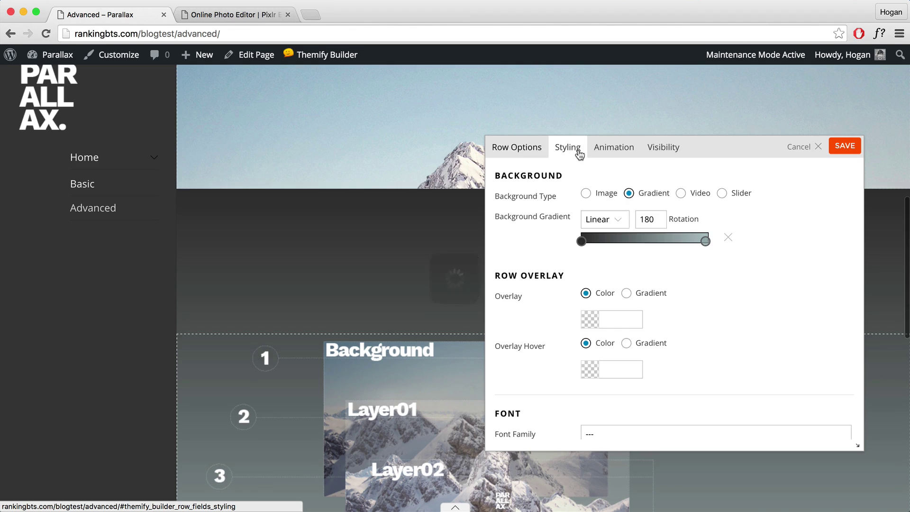
scroll(645, 250, down, 6)
click(668, 229)
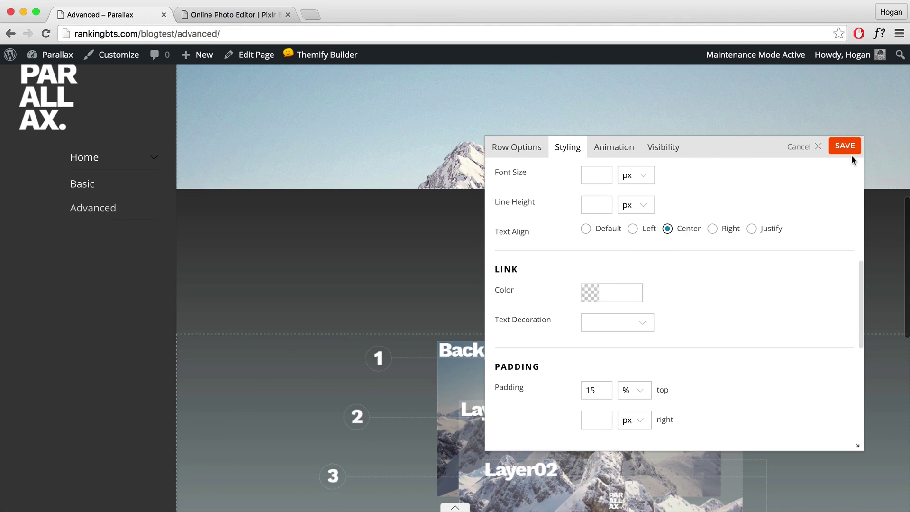
click(839, 150)
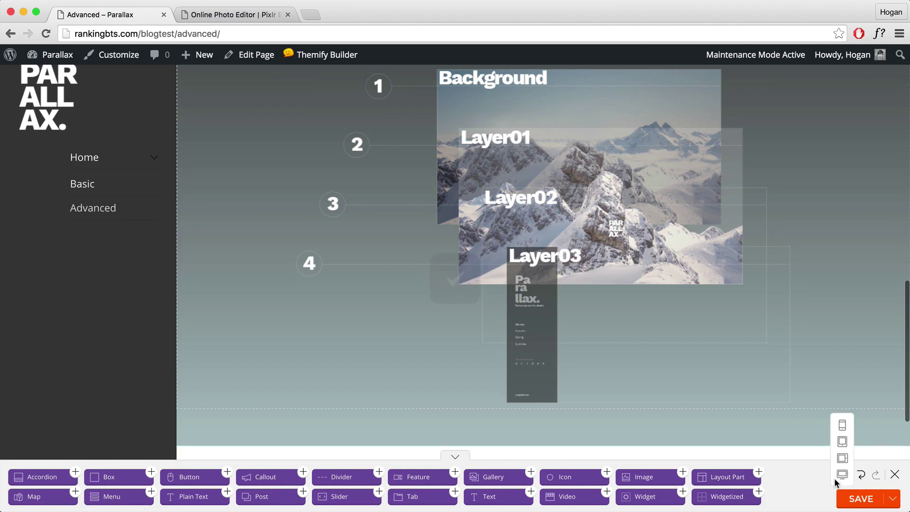
Step: Save the page layout and close the builder
click(841, 475)
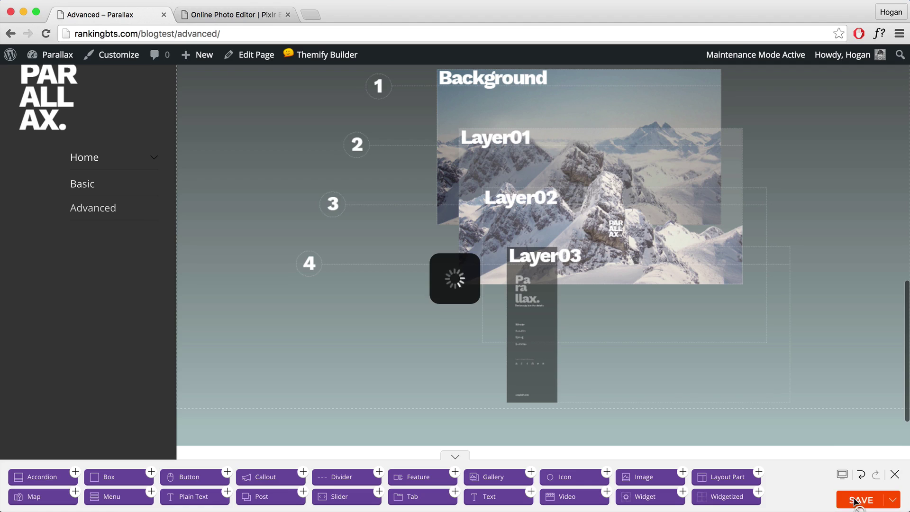
click(895, 477)
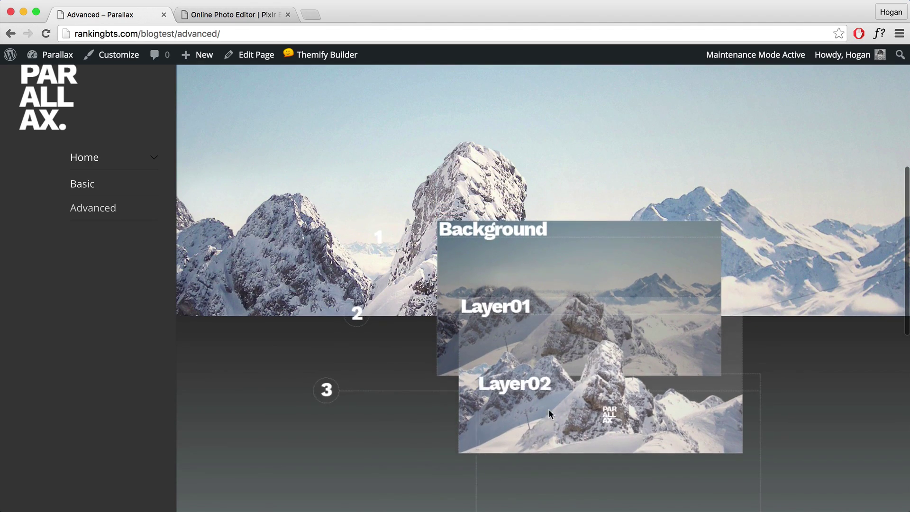
Step: Examine the bounce-in animations and parallax scrolling of the four stacked images on the live page
scroll(550, 410, down, 4)
scroll(556, 413, up, 2)
scroll(557, 413, up, 5)
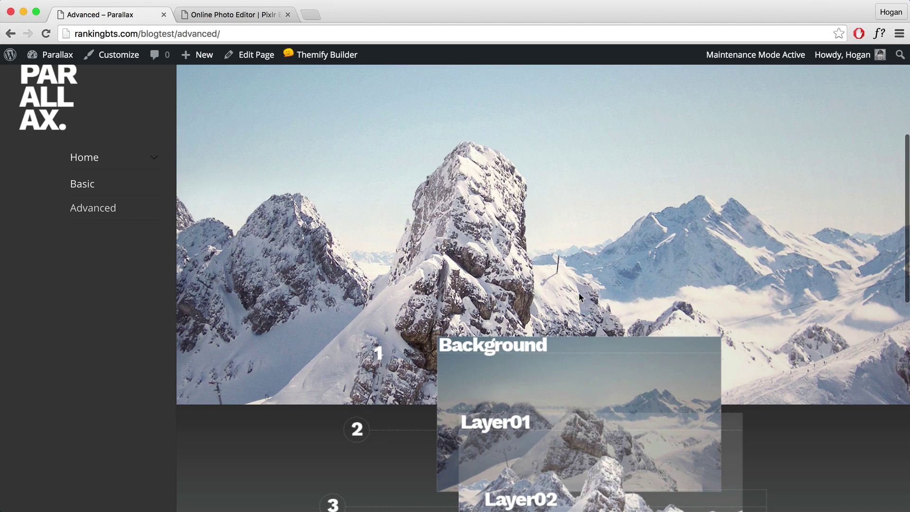
scroll(565, 262, down, 7)
scroll(565, 262, up, 3)
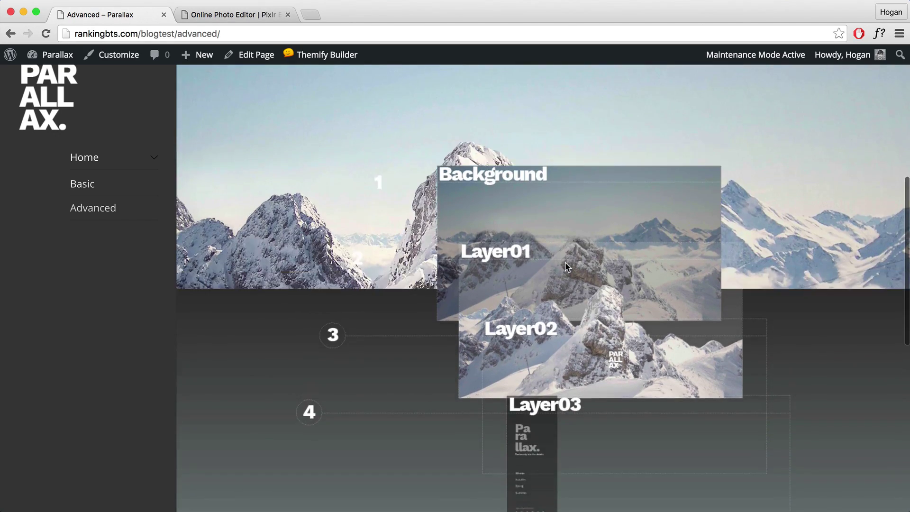
scroll(565, 262, down, 6)
scroll(565, 262, up, 5)
scroll(565, 268, up, 5)
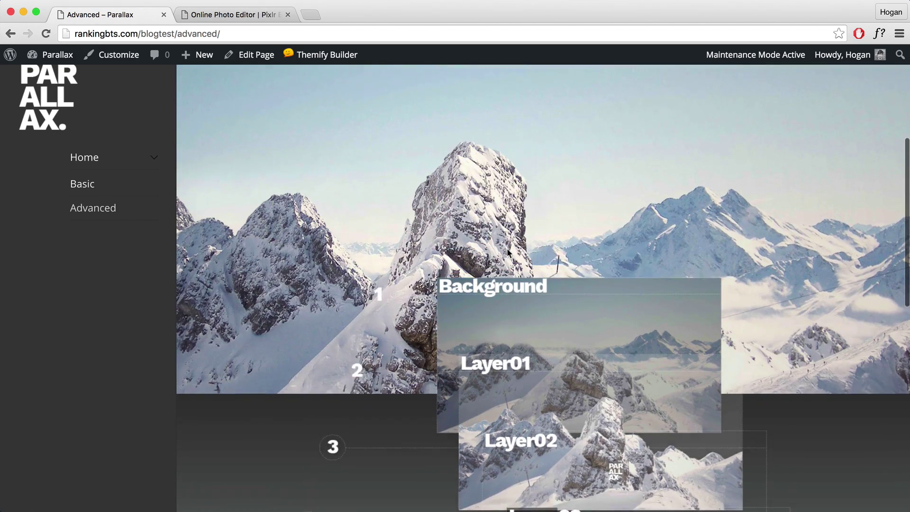
Step: Turn the builder back on for the Advanced page and return to the gradient row with the stacked images
mouse_move(327, 54)
click(319, 80)
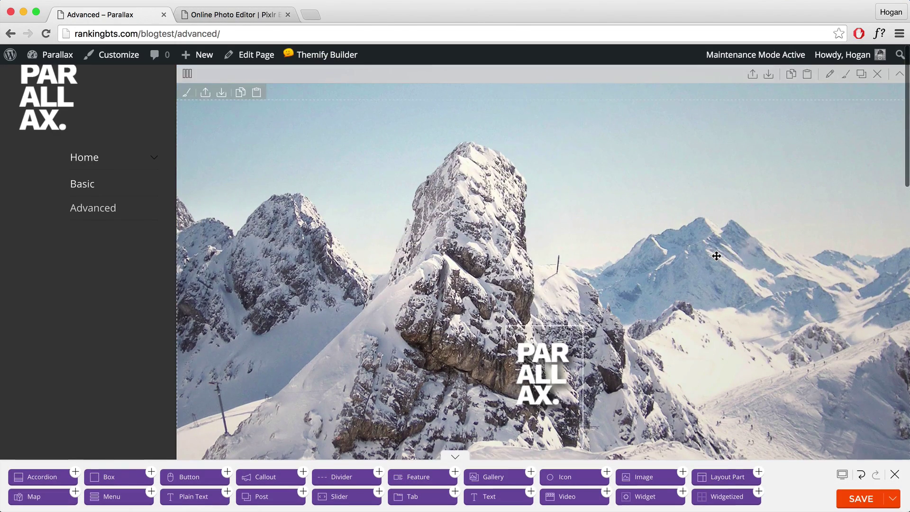
scroll(783, 176, down, 10)
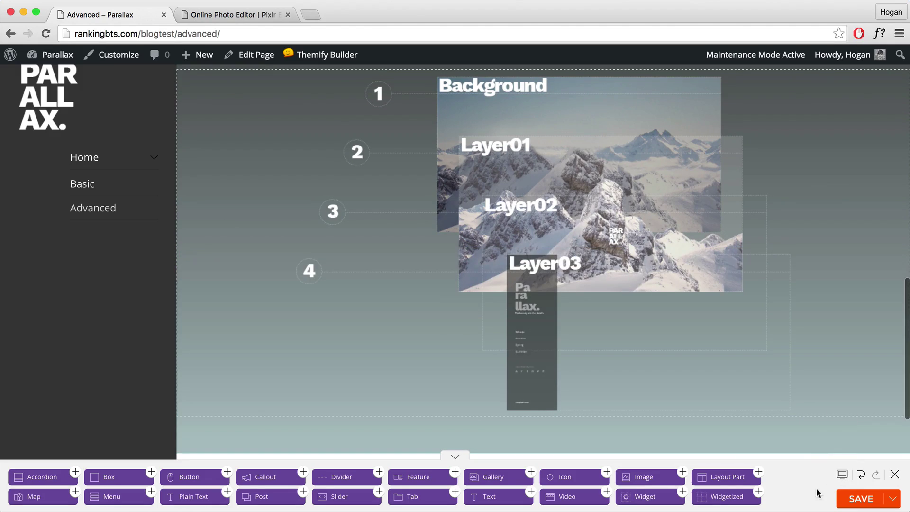
scroll(756, 388, up, 5)
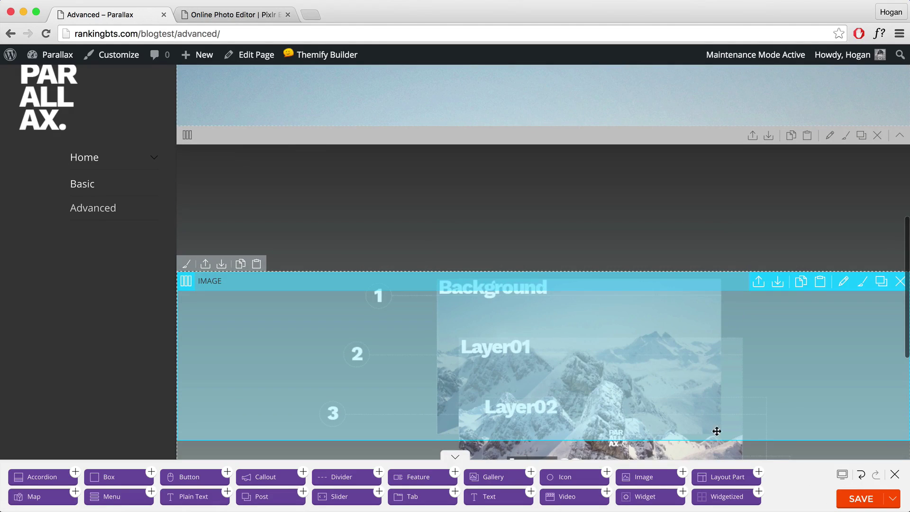
Step: Save the mountain header row with its row width at Fullwidth and its row height at Default in the row options
scroll(636, 275, up, 6)
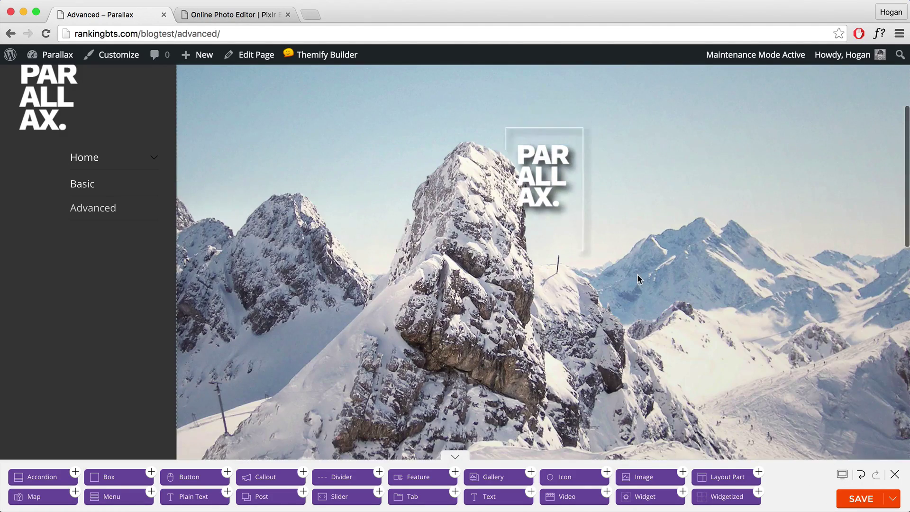
scroll(636, 277, up, 7)
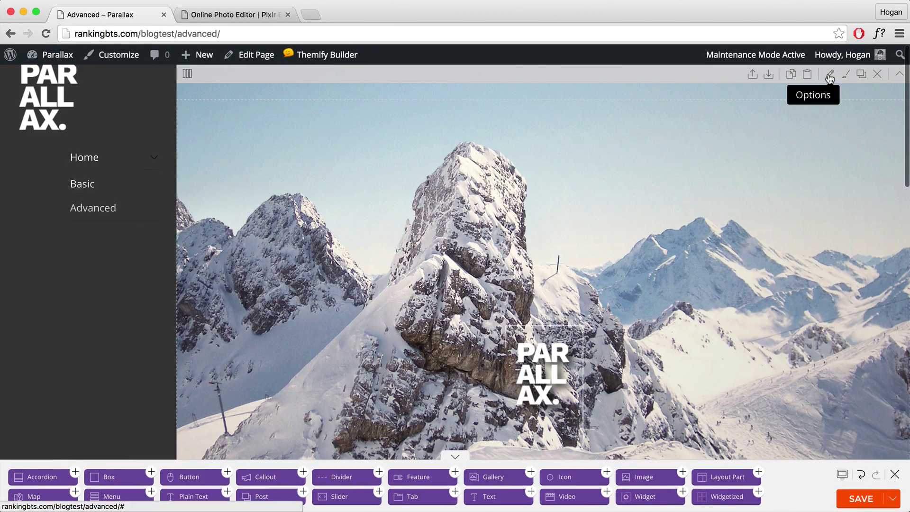
click(829, 76)
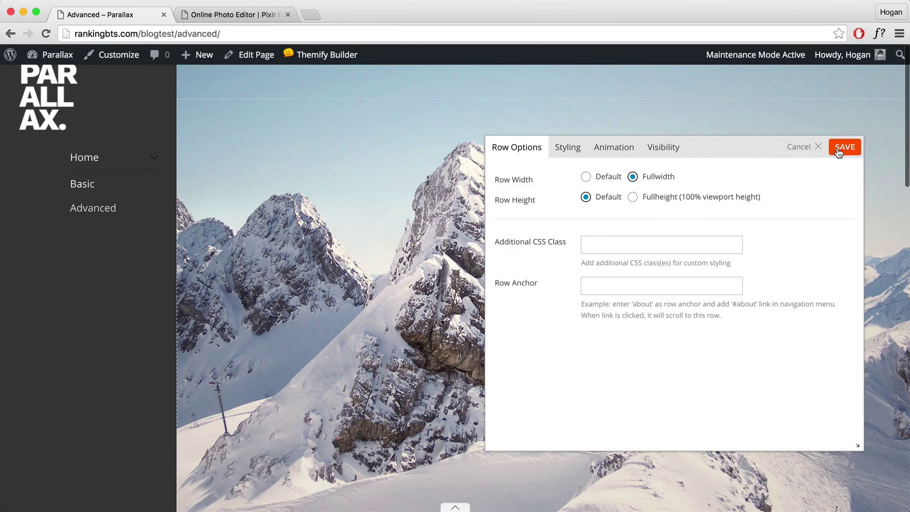
click(844, 146)
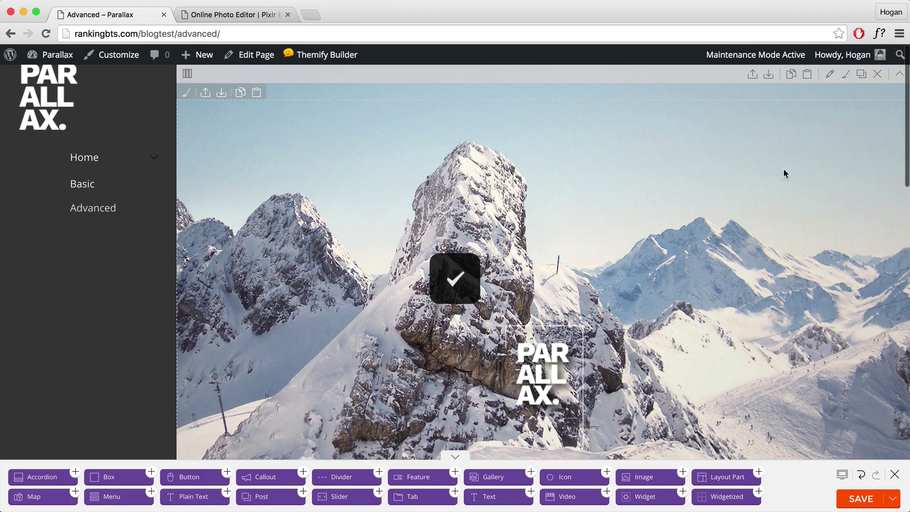
Step: Save the page layout with the updated header row and close the builder
click(864, 497)
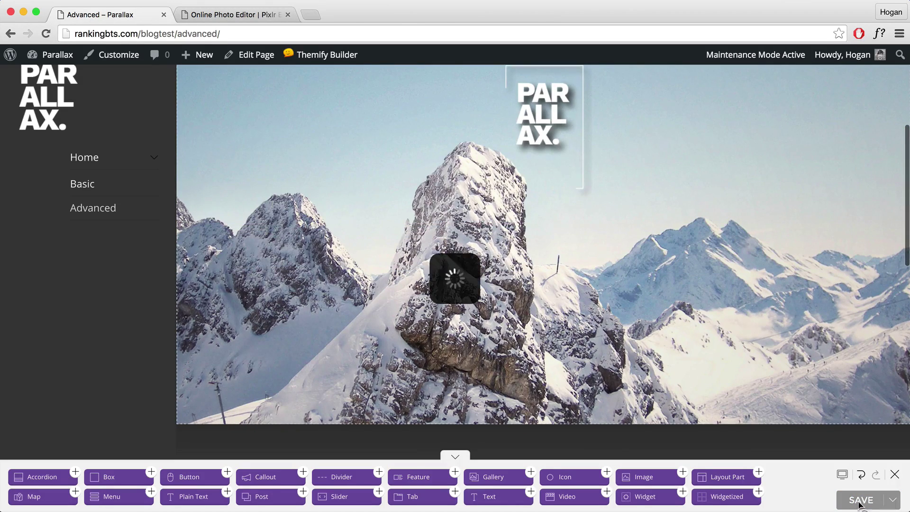
click(893, 474)
Step: Examine how the mountain header and the four stacked layer images animate and float while scrolling the live page
scroll(568, 280, down, 10)
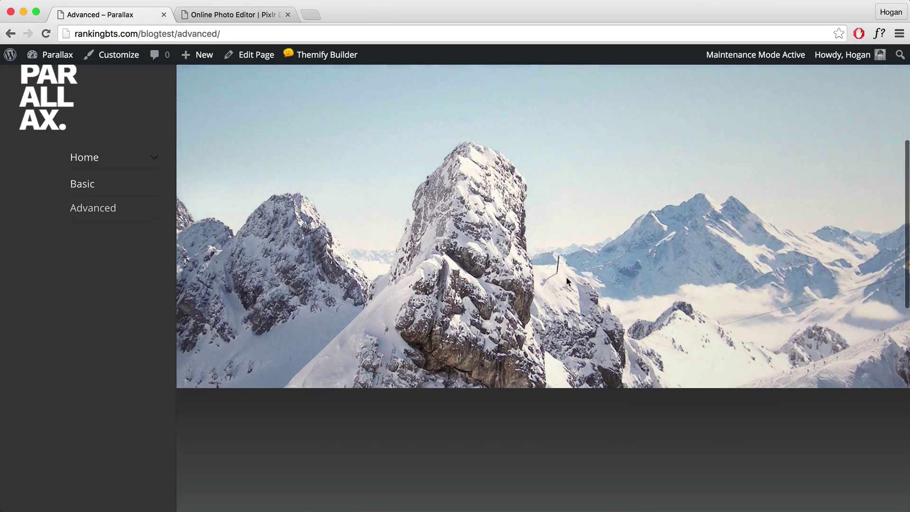
scroll(537, 222, up, 2)
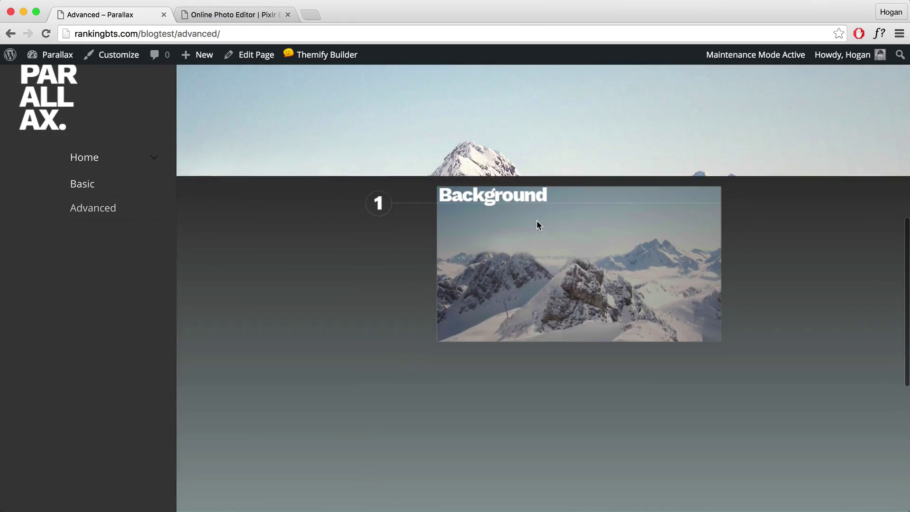
scroll(549, 335, up, 3)
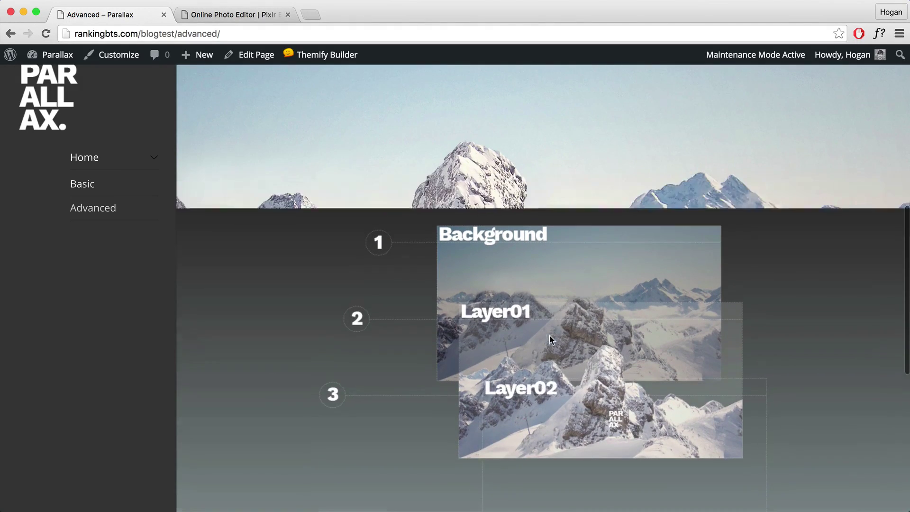
scroll(507, 263, down, 4)
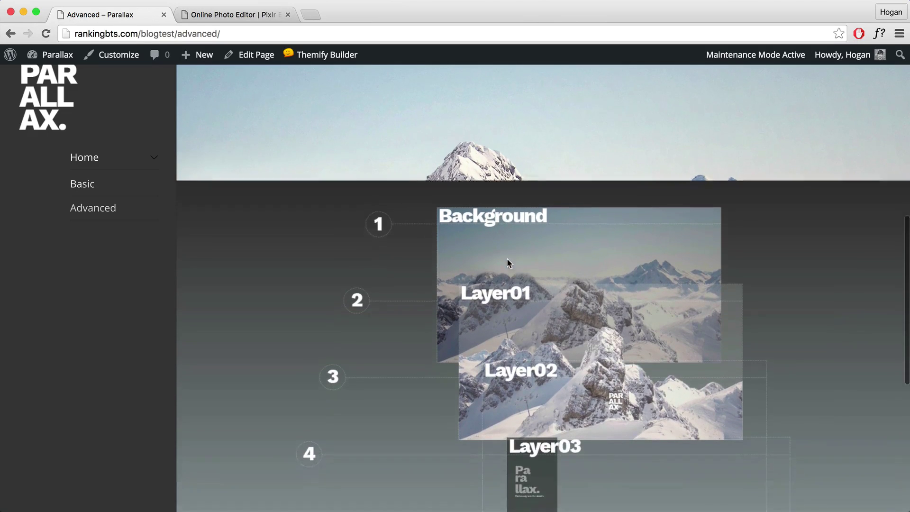
scroll(507, 312, up, 1)
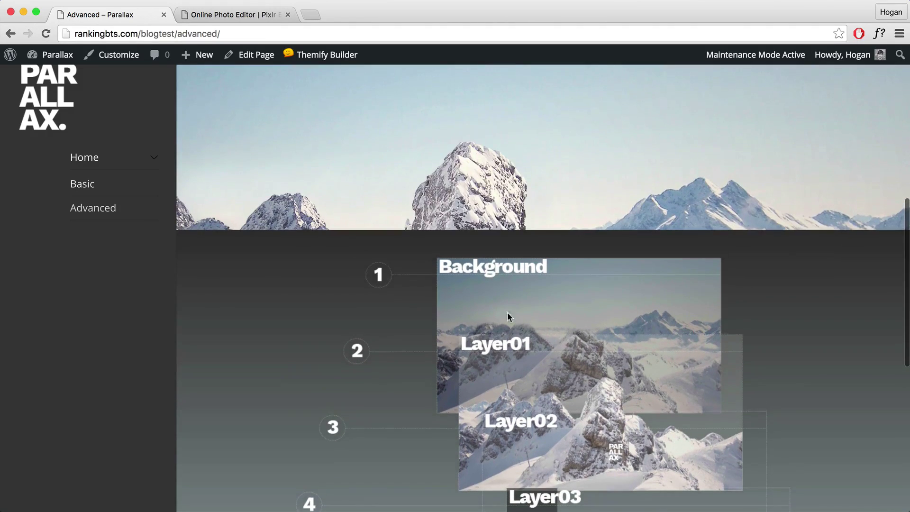
scroll(531, 312, down, 3)
scroll(530, 324, up, 2)
scroll(527, 319, down, 3)
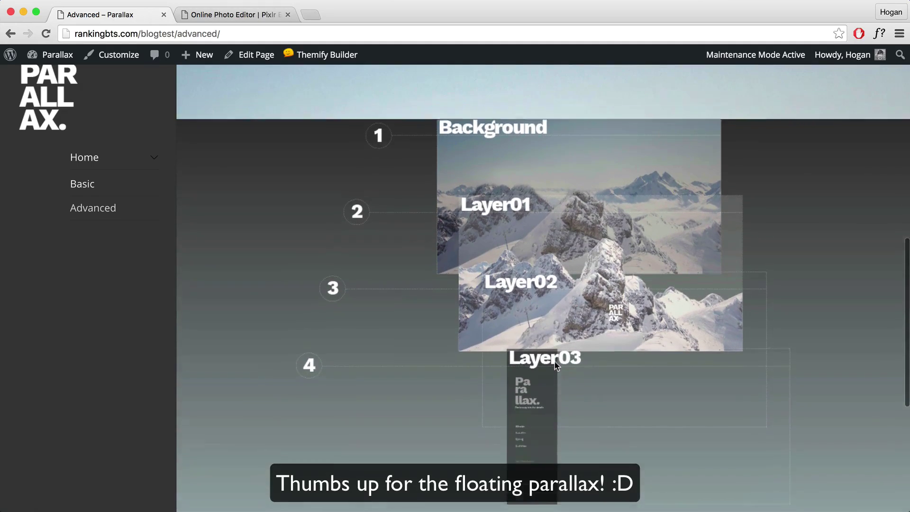
scroll(555, 364, up, 5)
scroll(555, 363, down, 10)
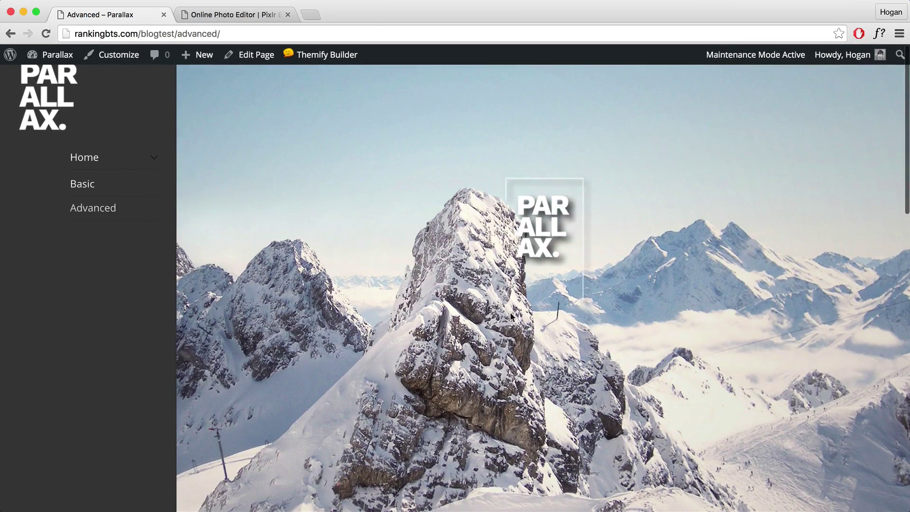
Step: Reload the Advanced page and review the whole layout, from the parallax header through the bounce-in images to the footer
click(46, 34)
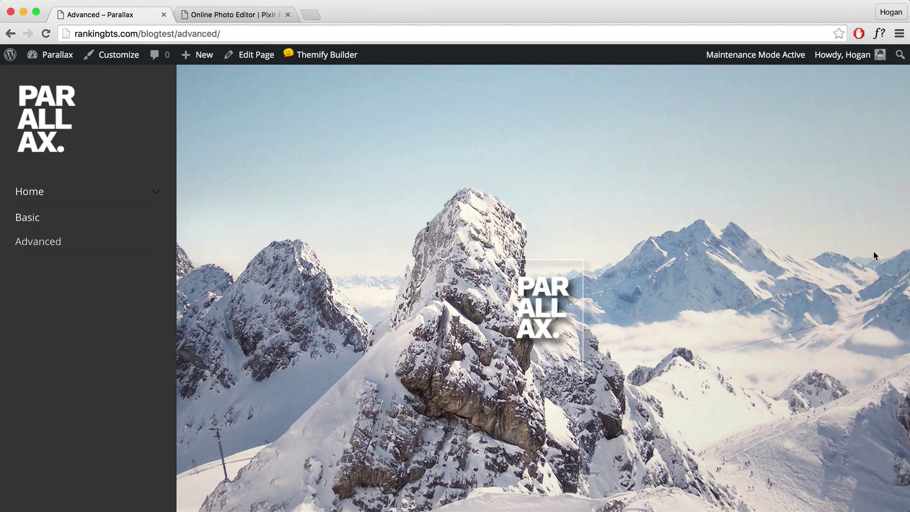
scroll(872, 251, down, 5)
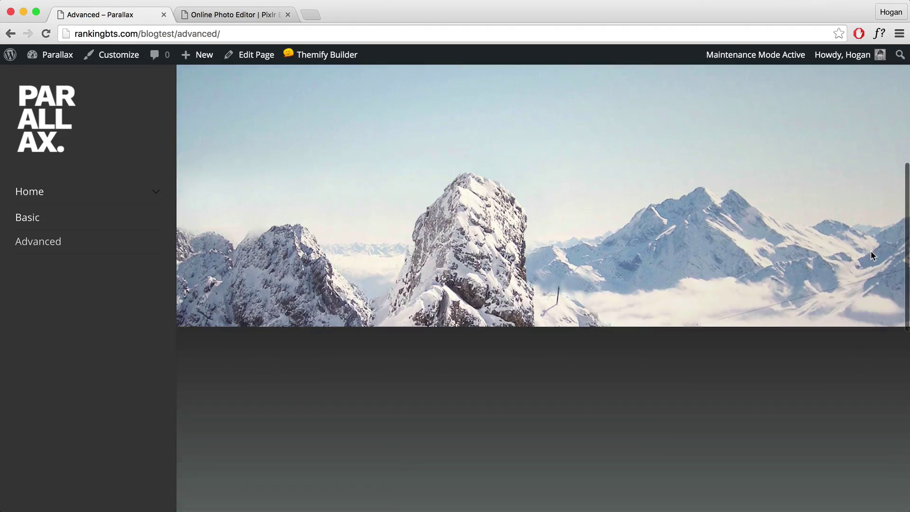
scroll(871, 256, down, 2)
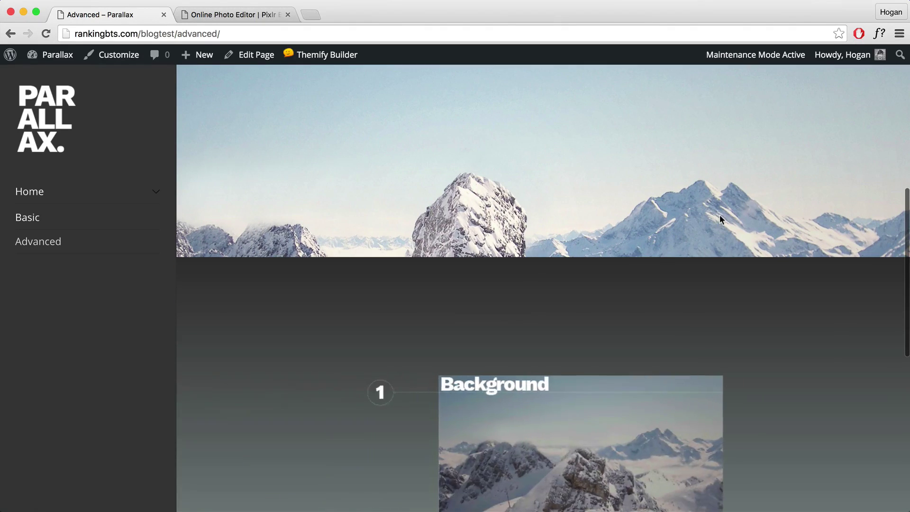
scroll(719, 216, down, 5)
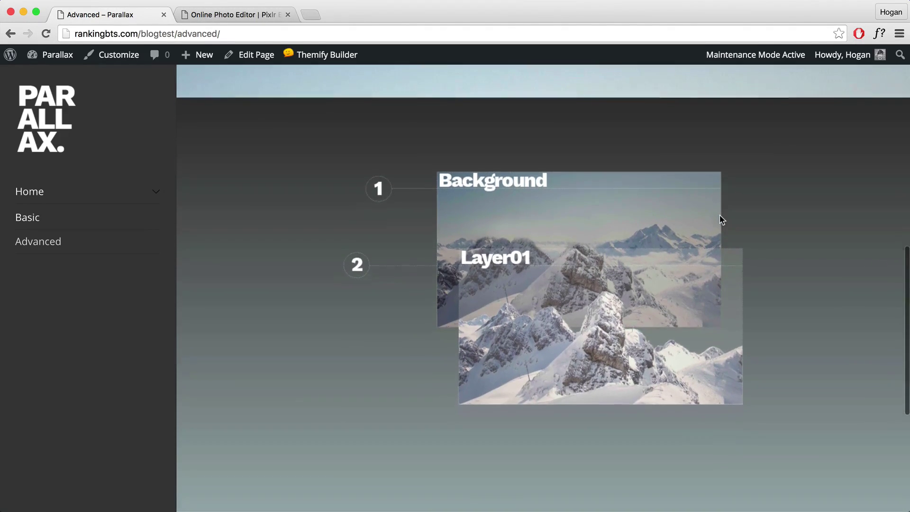
scroll(720, 219, down, 1)
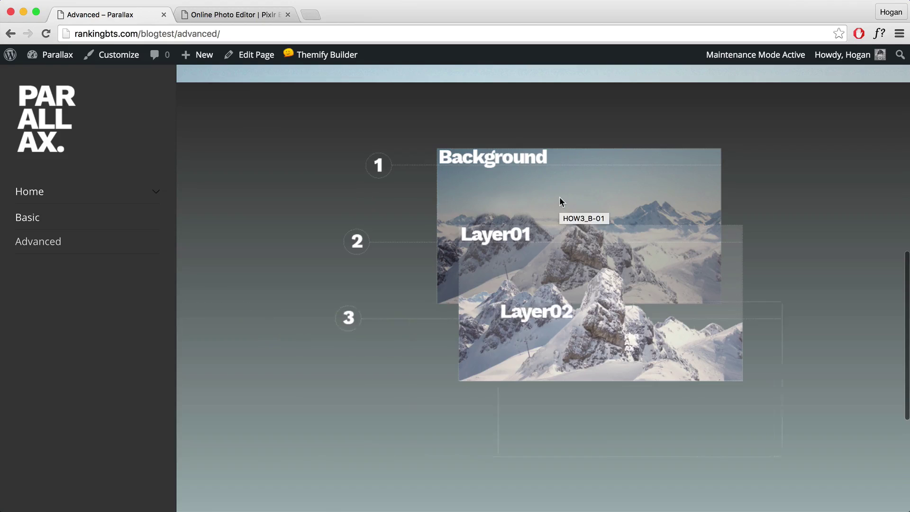
scroll(610, 224, down, 3)
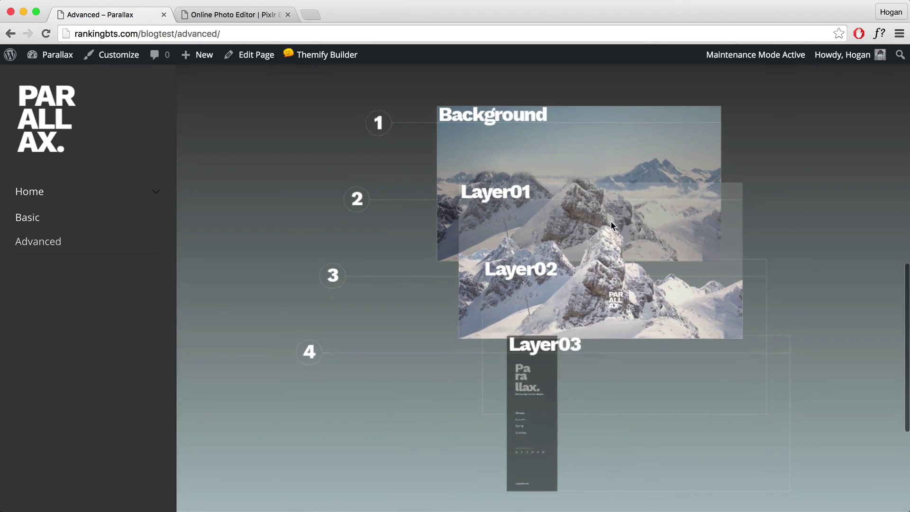
scroll(610, 221, down, 6)
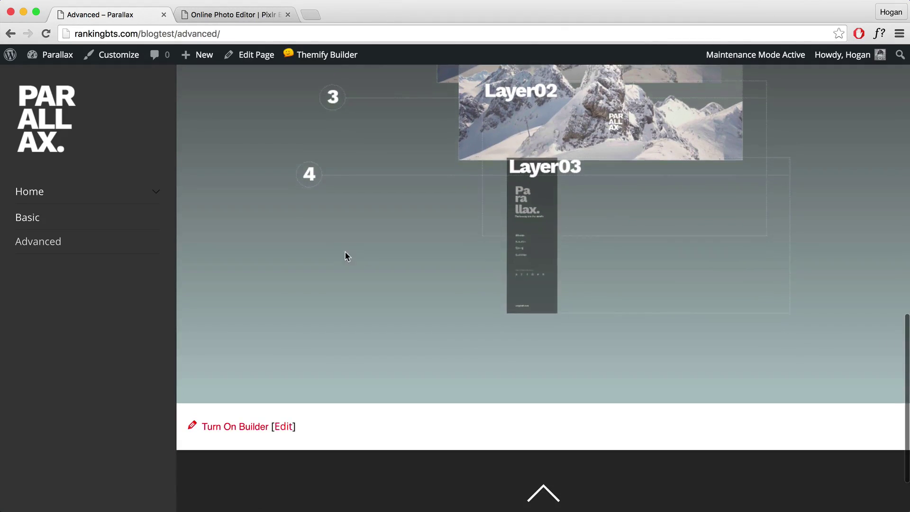
scroll(349, 255, up, 8)
scroll(349, 252, up, 8)
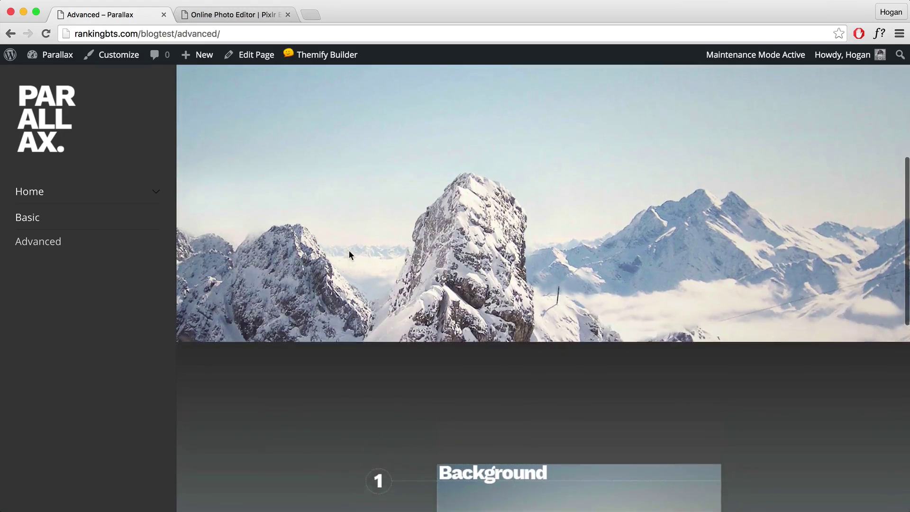
scroll(349, 254, down, 8)
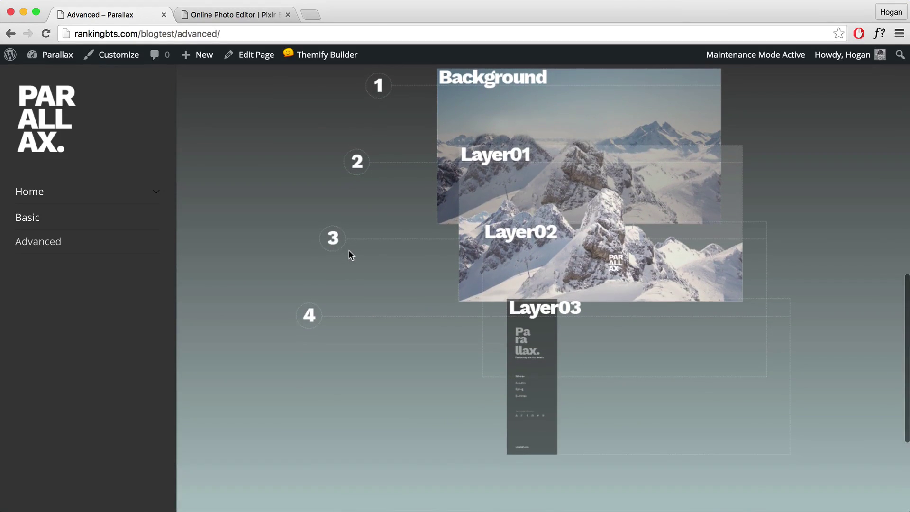
scroll(467, 265, up, 8)
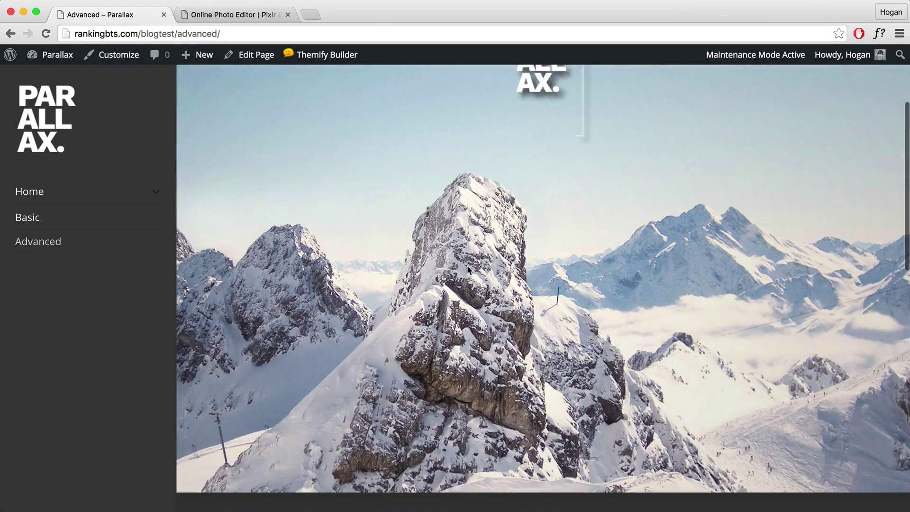